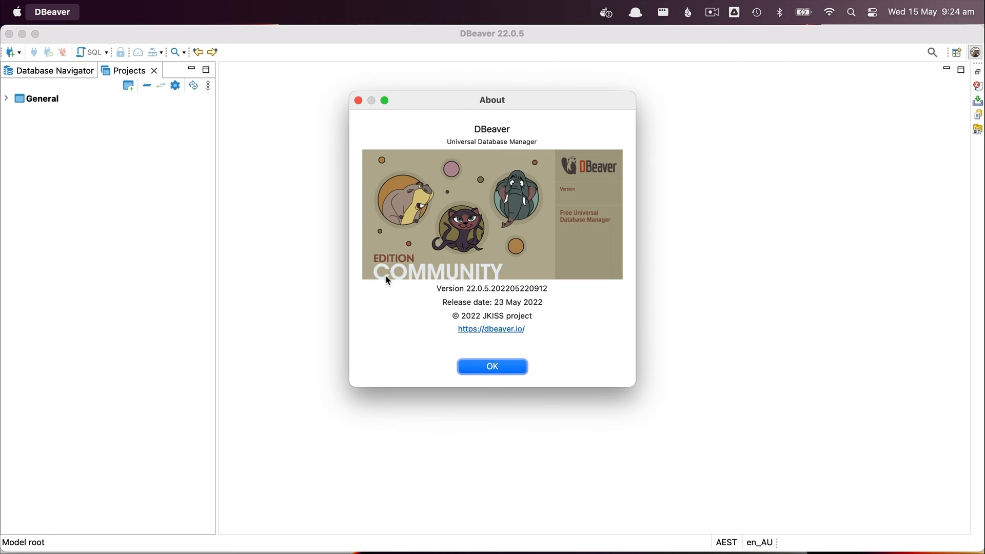
Step: Dismiss the About DBeaver dialog for Community edition 22.0.5
{"action": "left_click", "coordinate": [493, 369]}
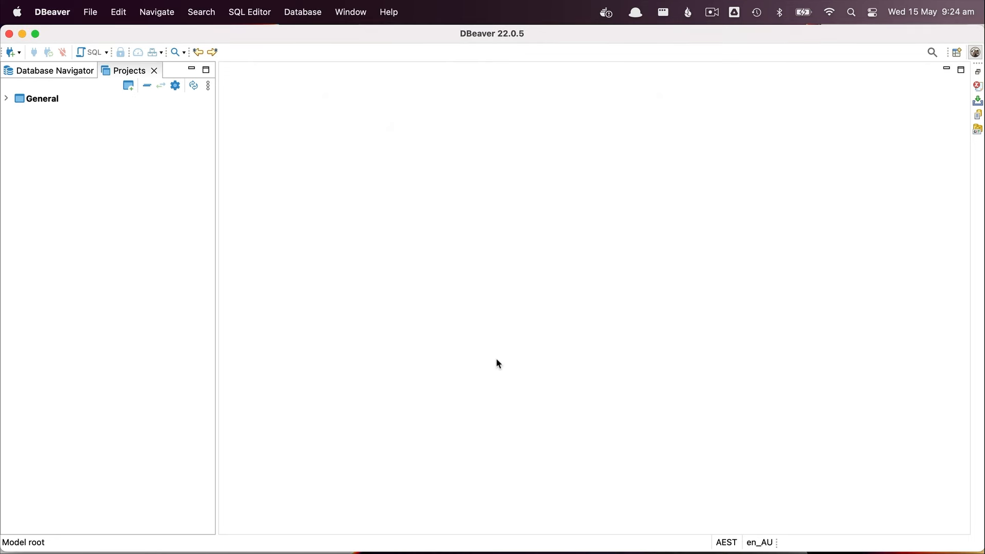
{"action": "left_click", "coordinate": [388, 12]}
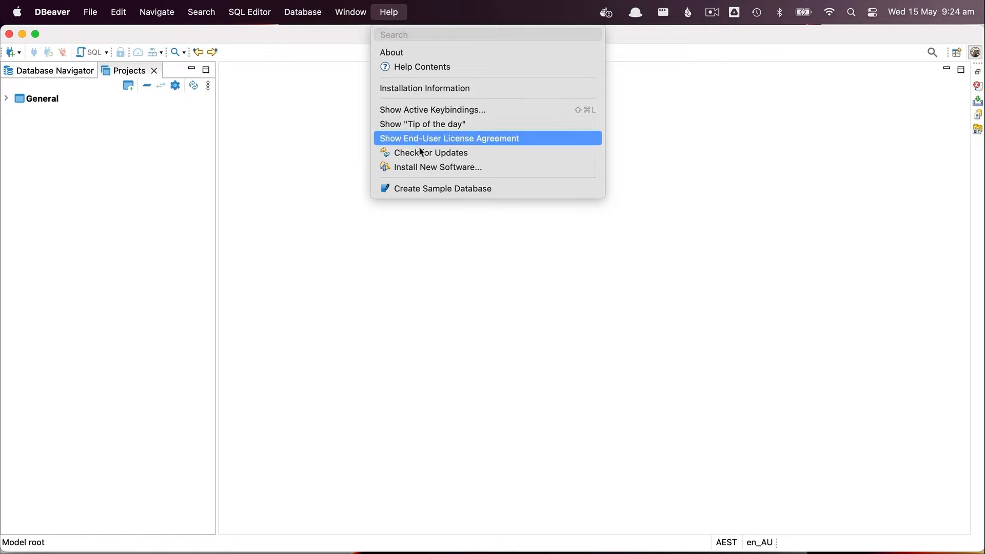
{"action": "left_click", "coordinate": [423, 173]}
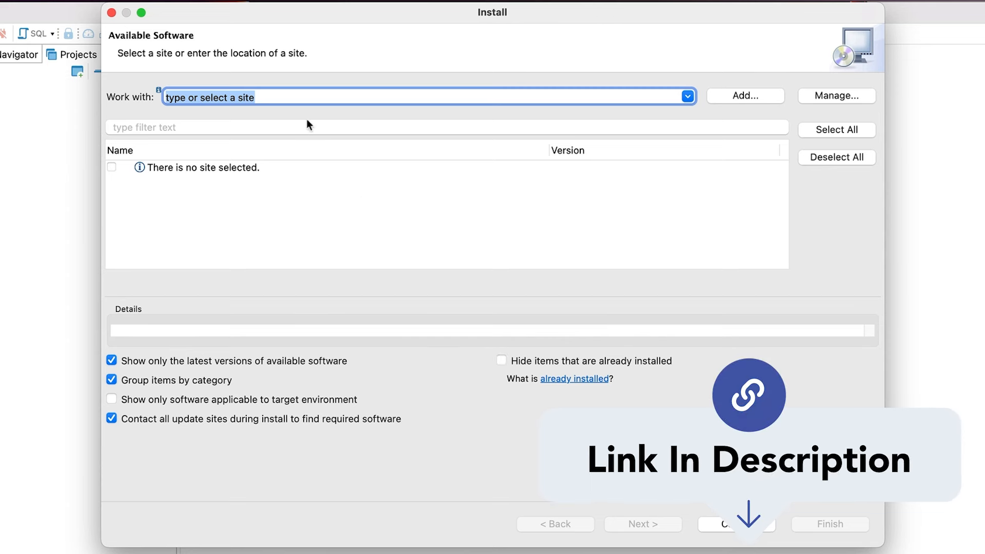
{"action": "type", "text": "https://dbeaver.io/update/git/latest/"}
{"action": "key", "text": "Return"}
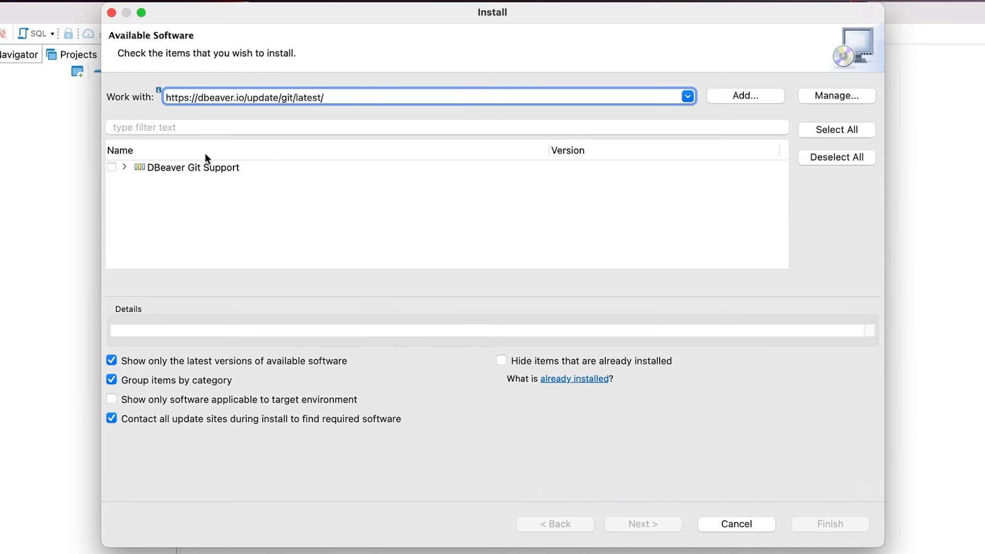
{"action": "left_click", "coordinate": [113, 168]}
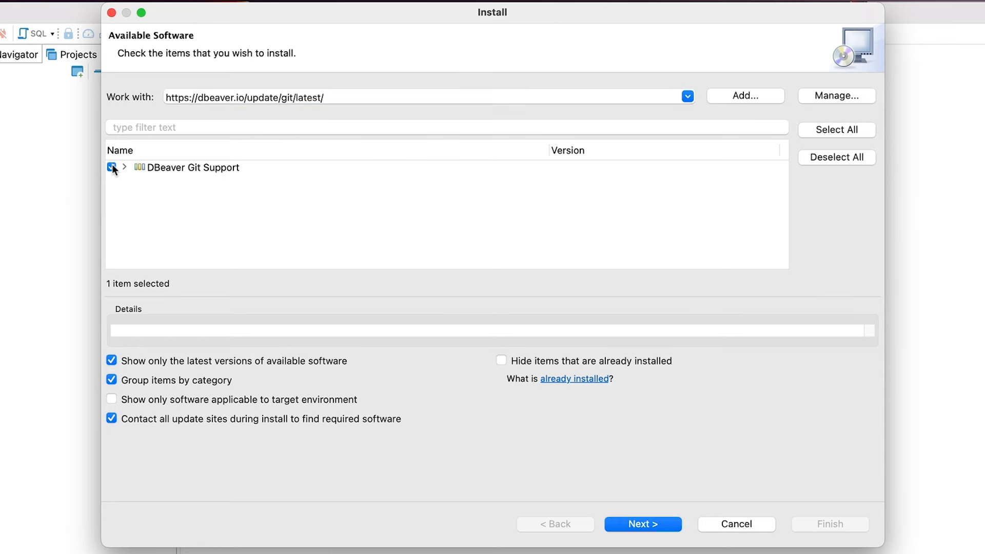
{"action": "left_click", "coordinate": [638, 525]}
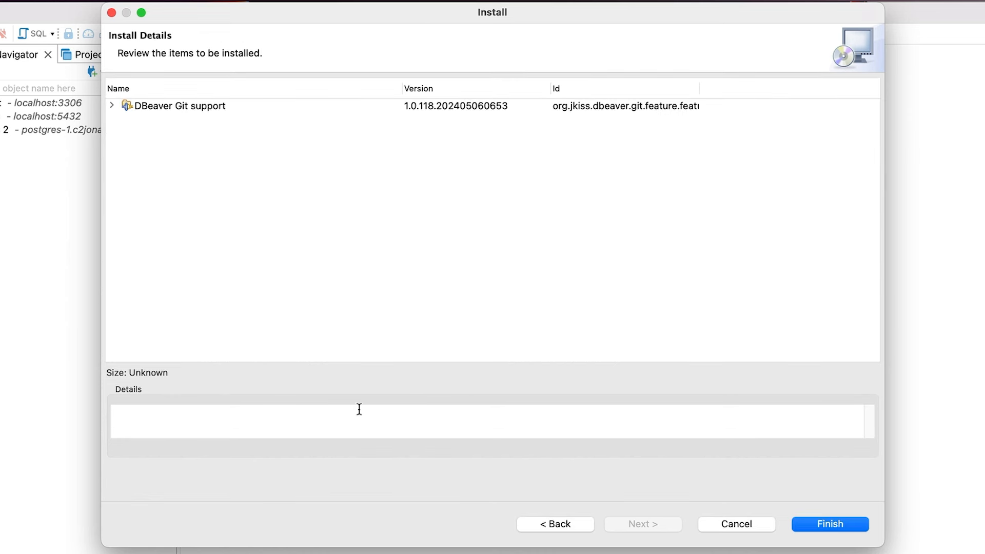
Step: Finish installing the DBeaver Git Support plugin
{"action": "left_click", "coordinate": [800, 525]}
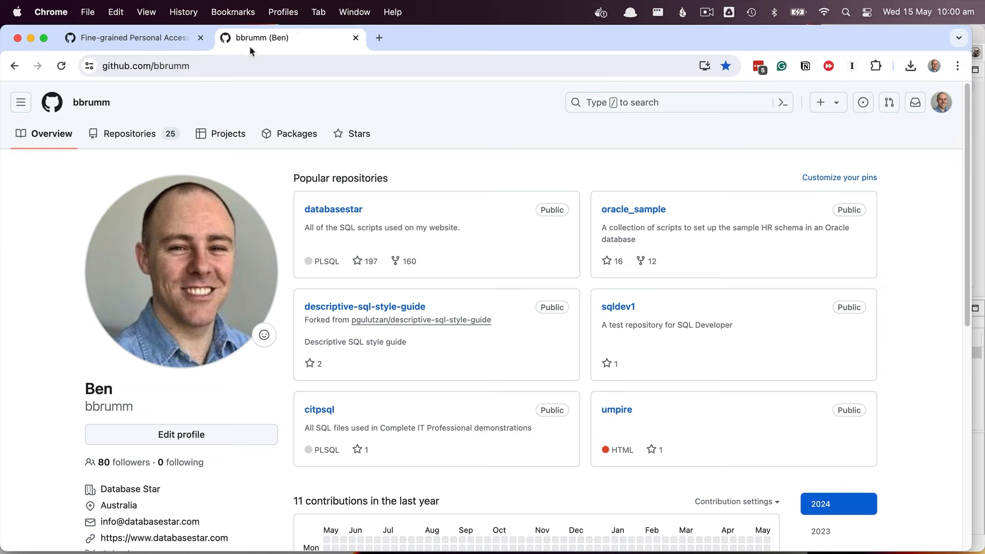
Step: Create a public GitHub repository 'simplerepo' with a README file and no description
{"action": "left_click", "coordinate": [844, 108]}
{"action": "left_click", "coordinate": [807, 129]}
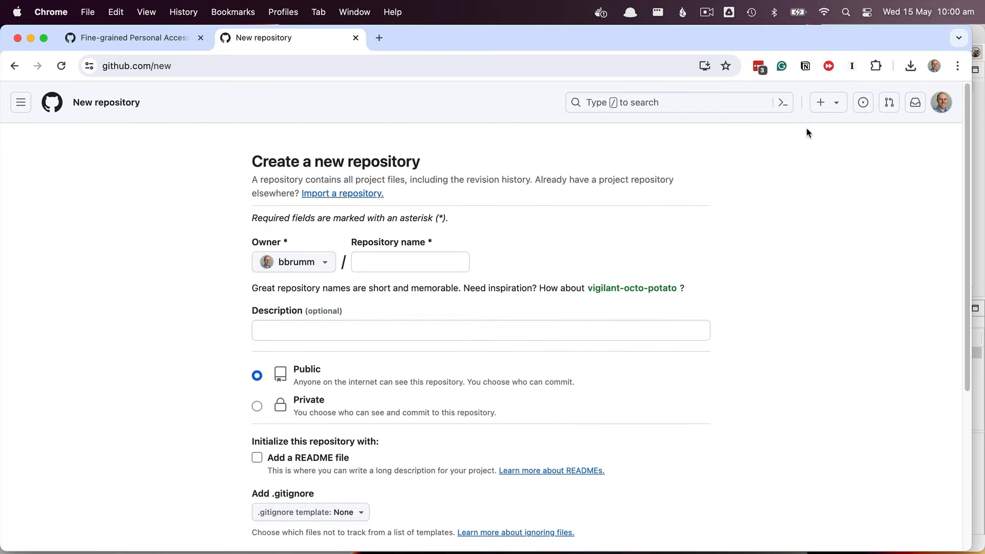
{"action": "left_click", "coordinate": [394, 262]}
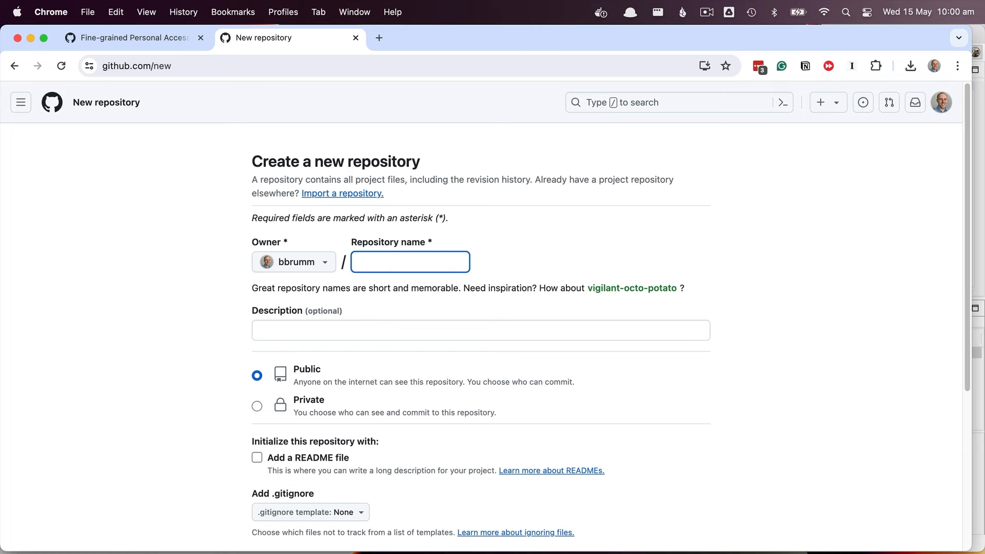
{"action": "type", "text": "simplerepo"}
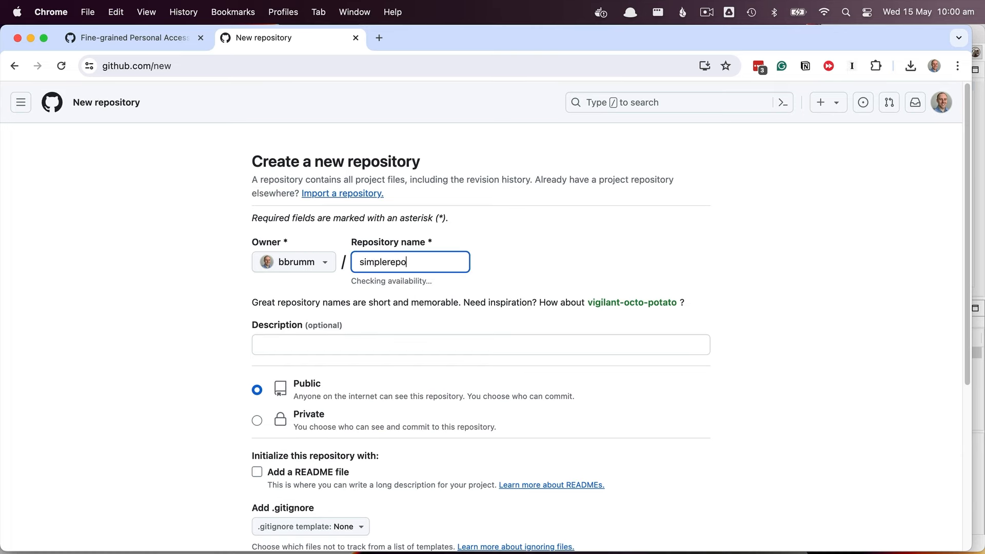
{"action": "left_click", "coordinate": [299, 345]}
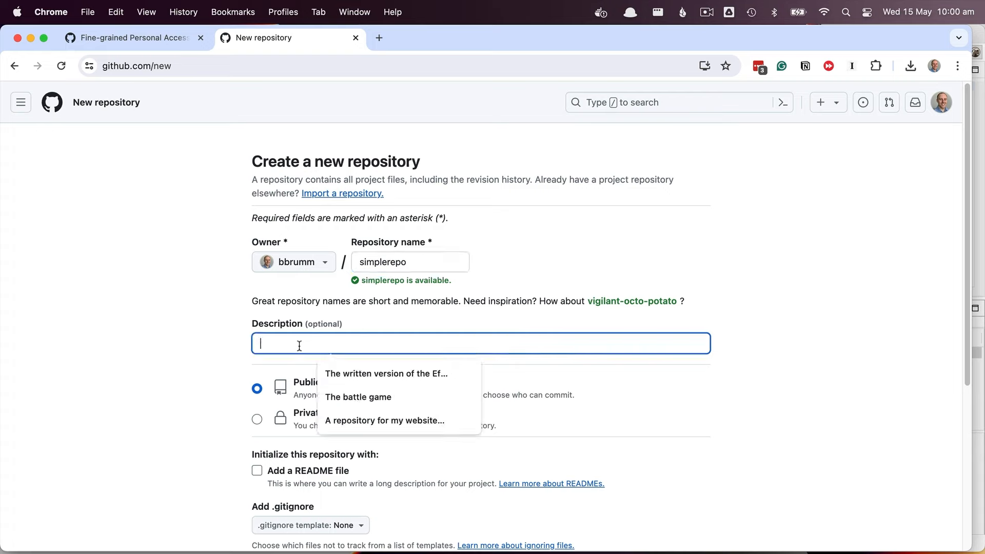
{"action": "left_click", "coordinate": [244, 455]}
{"action": "left_click", "coordinate": [257, 471]}
{"action": "scroll", "coordinate": [180, 424], "scroll_direction": "down", "scroll_amount": 5}
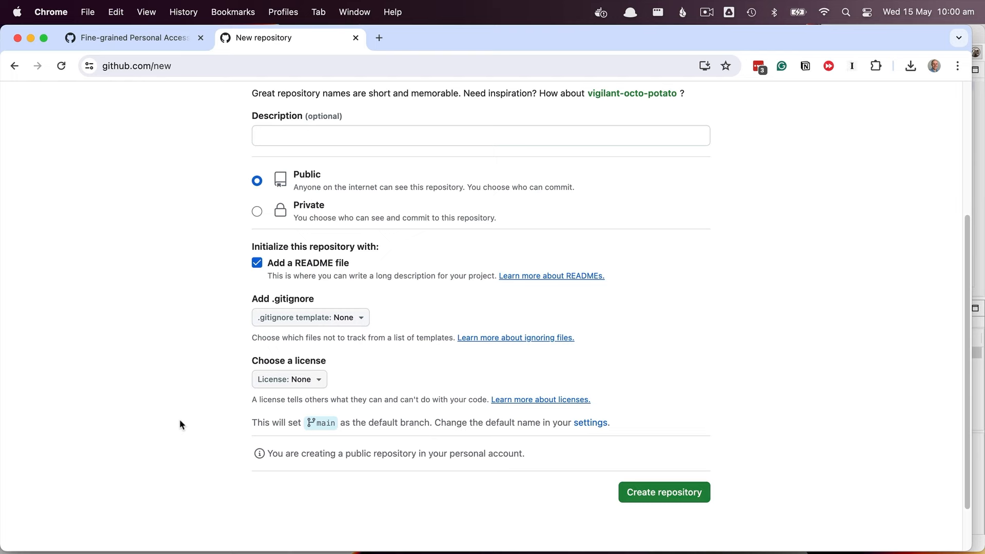
{"action": "left_click", "coordinate": [698, 493]}
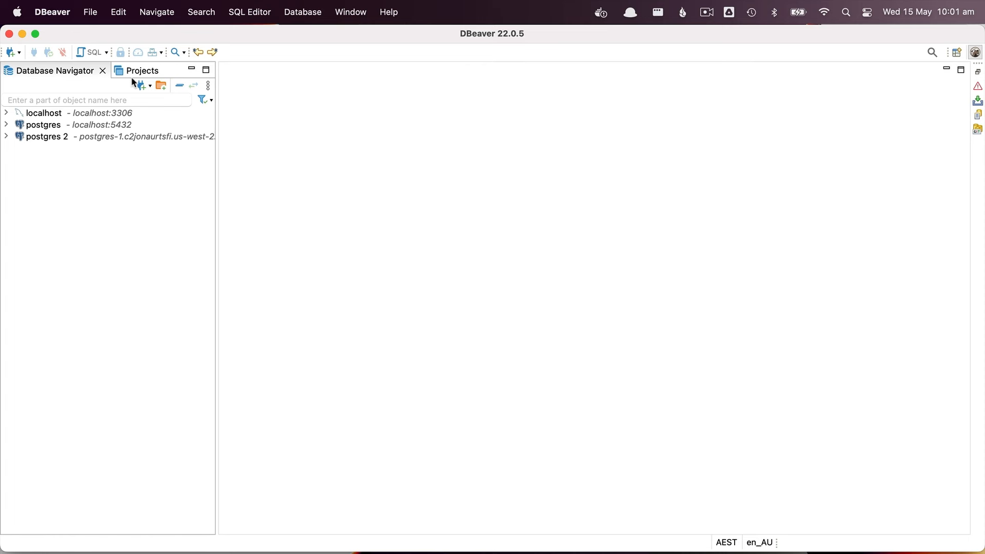
Step: Create a DBeaver project named simplerepo from the Projects tab
{"action": "left_click", "coordinate": [136, 71]}
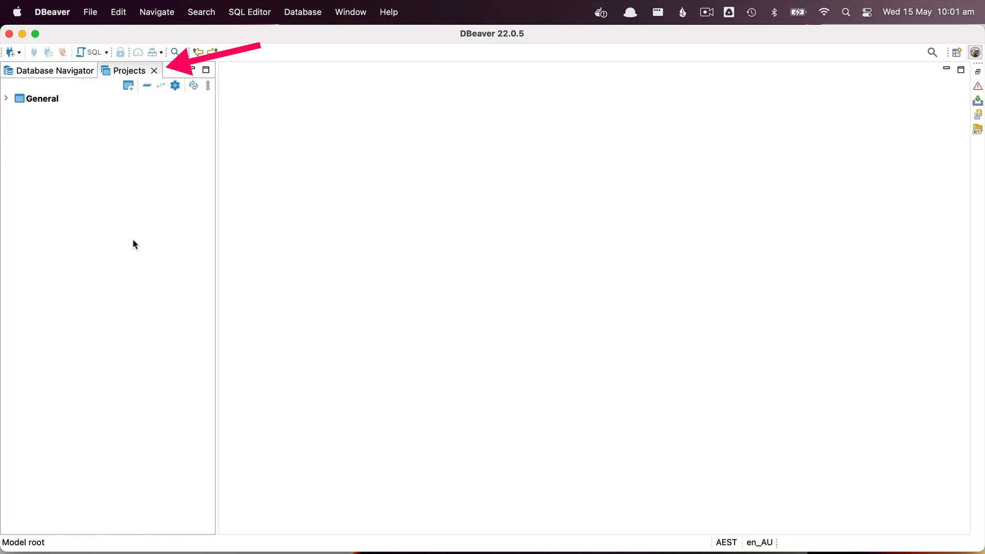
{"action": "left_click", "coordinate": [130, 86]}
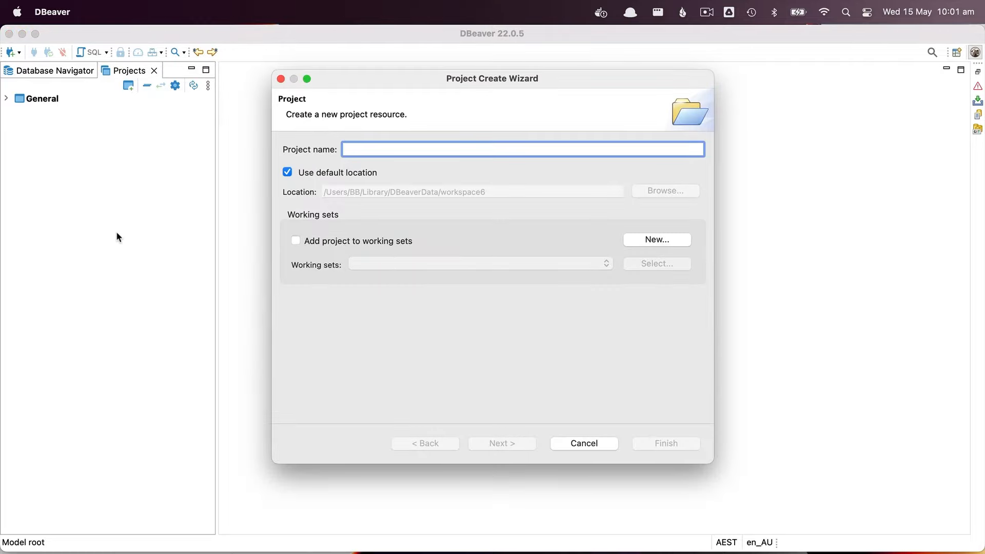
{"action": "type", "text": "simpl"}
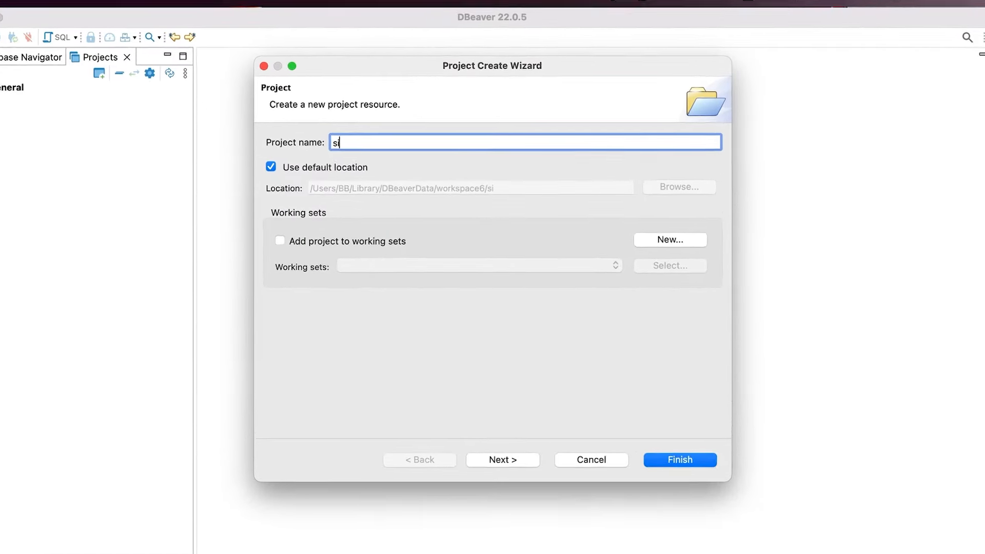
{"action": "type", "text": "erepo"}
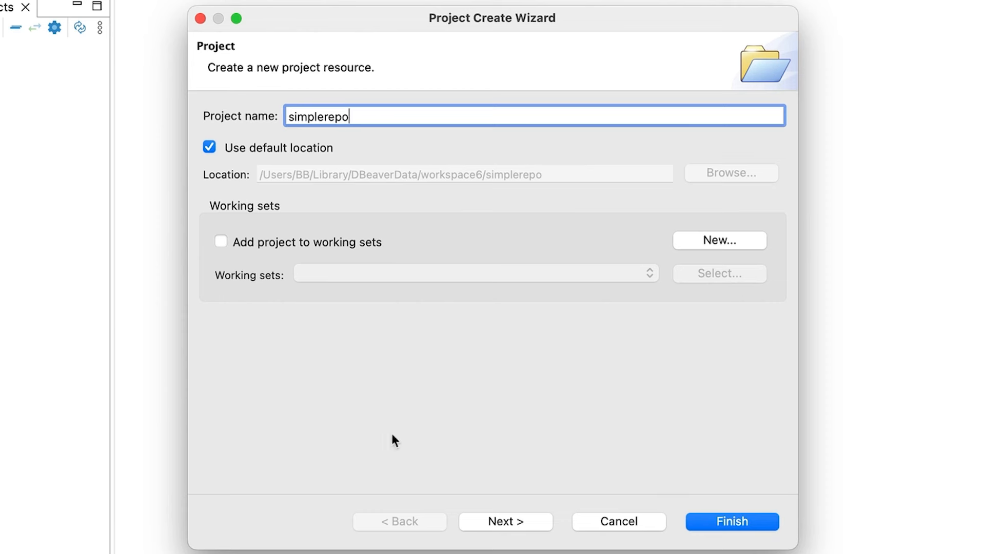
{"action": "left_click", "coordinate": [735, 529]}
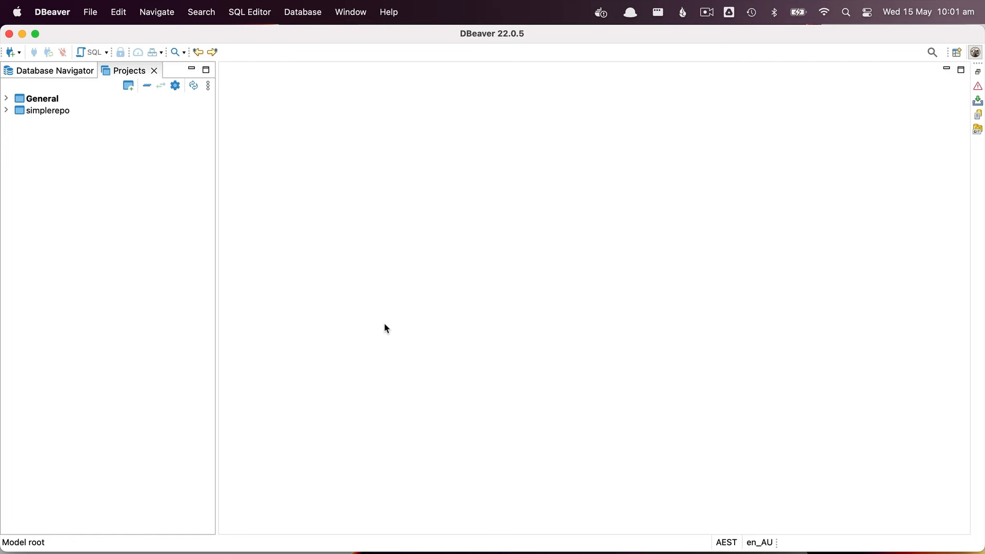
Step: Share simplerepo through Git in a new repository at /Users/BB/git/simplerepo with branch main
{"action": "right_click", "coordinate": [54, 117]}
{"action": "mouse_move", "coordinate": [193, 313]}
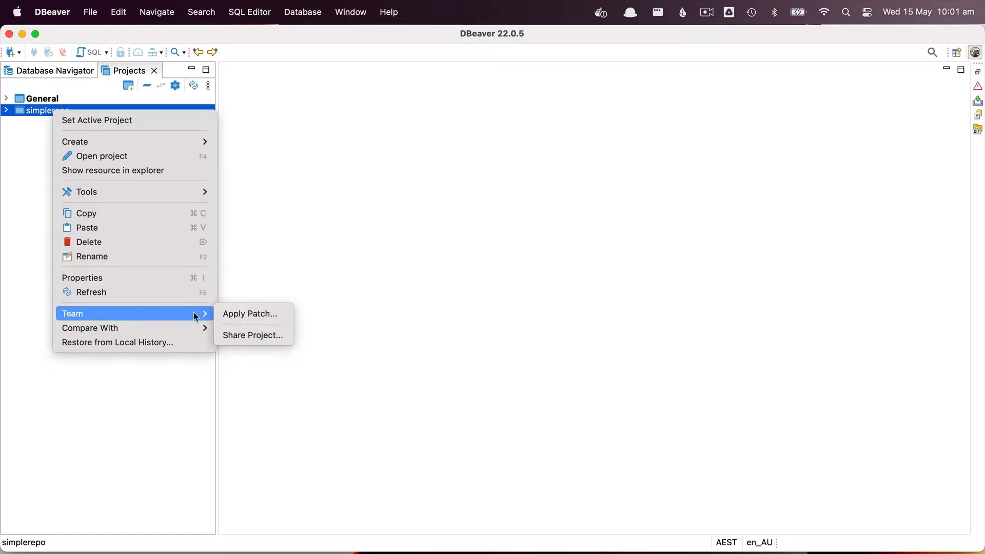
{"action": "left_click", "coordinate": [282, 338]}
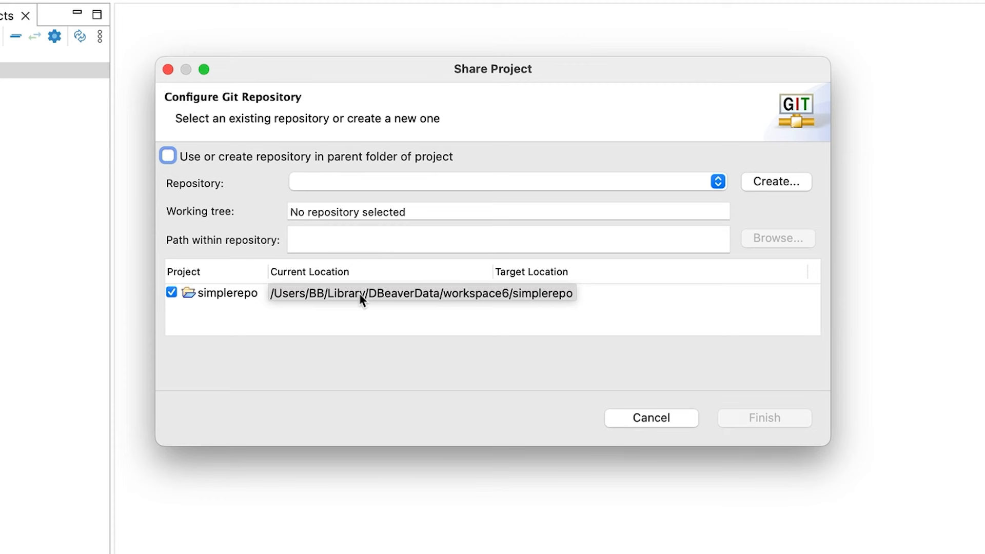
{"action": "left_click", "coordinate": [777, 181]}
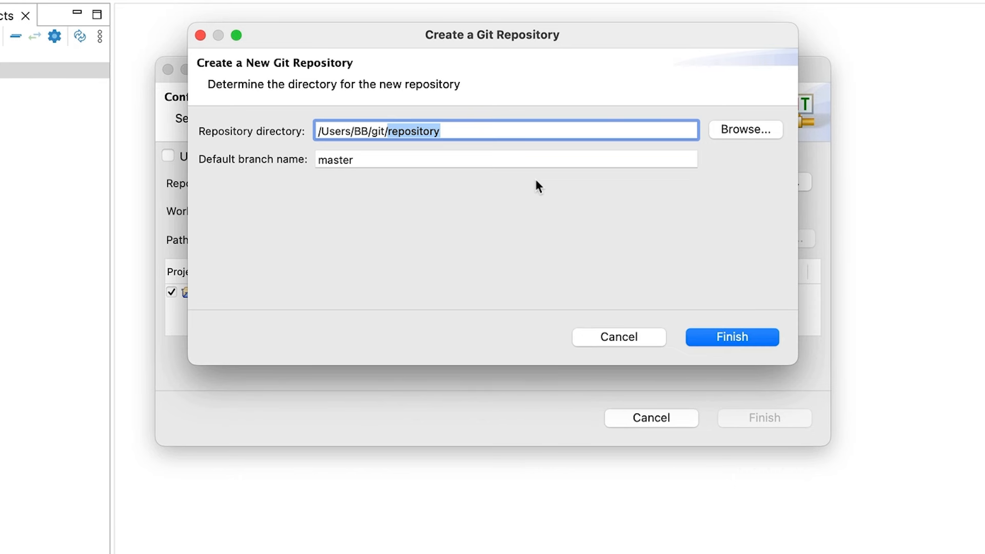
{"action": "type", "text": "simplerepo"}
{"action": "key", "text": "Tab"}
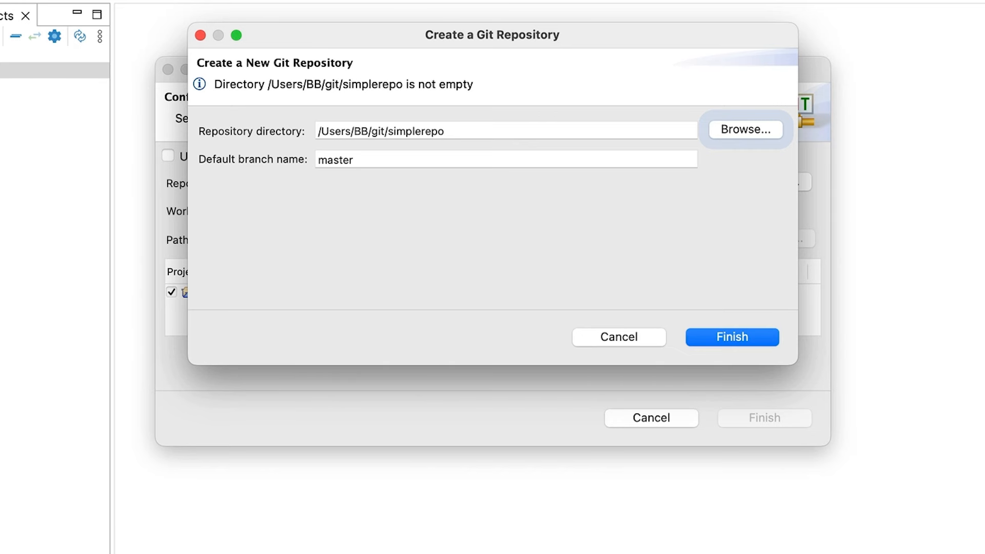
{"action": "key", "text": "Tab"}
{"action": "type", "text": "main"}
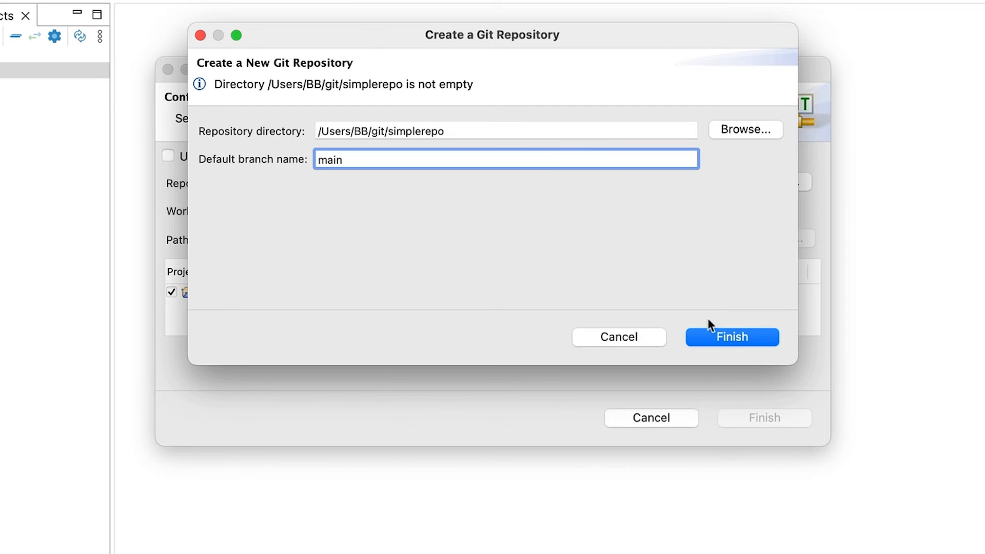
{"action": "left_click", "coordinate": [711, 334]}
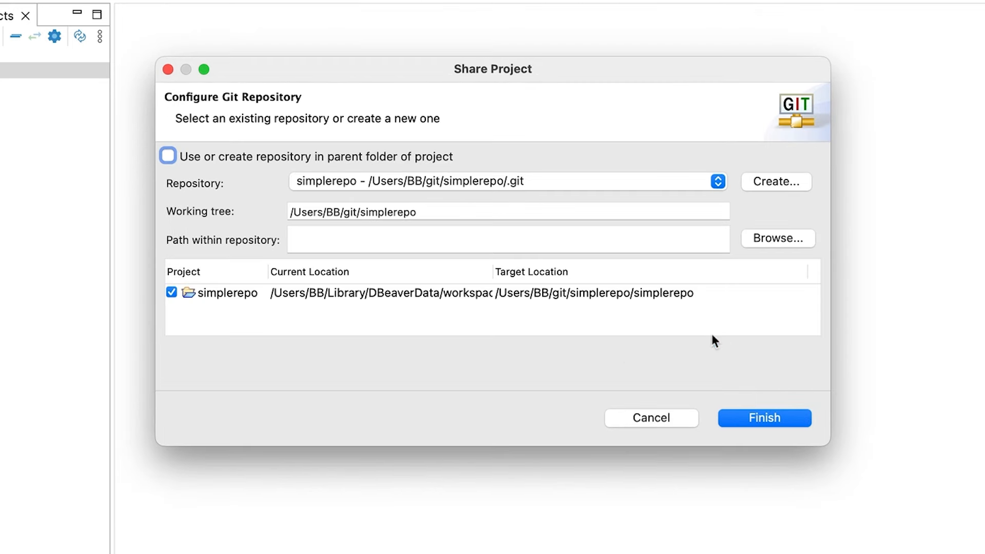
{"action": "left_click", "coordinate": [767, 418]}
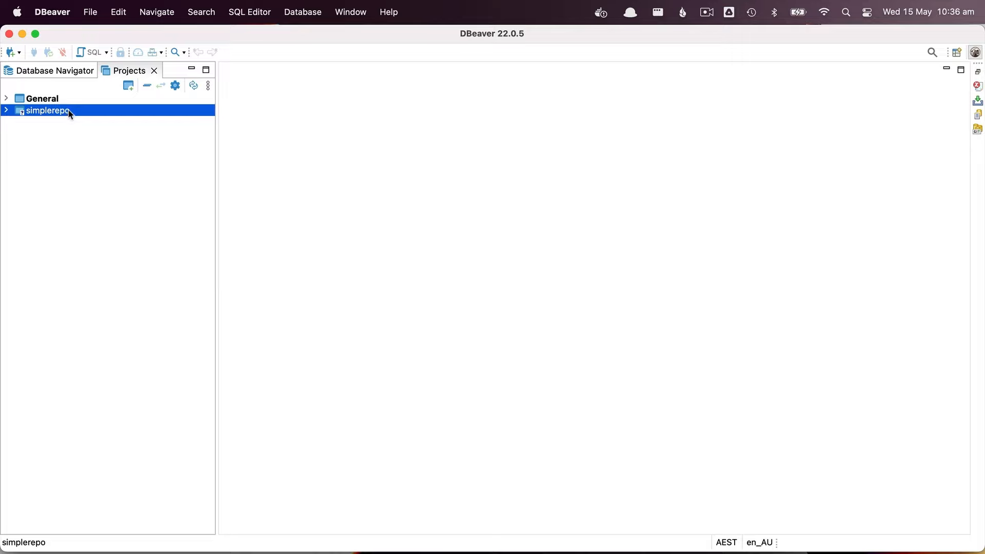
Step: Open the Team > Pull wizard for simplerepo, then switch to GitHub in Chrome
{"action": "right_click", "coordinate": [68, 110]}
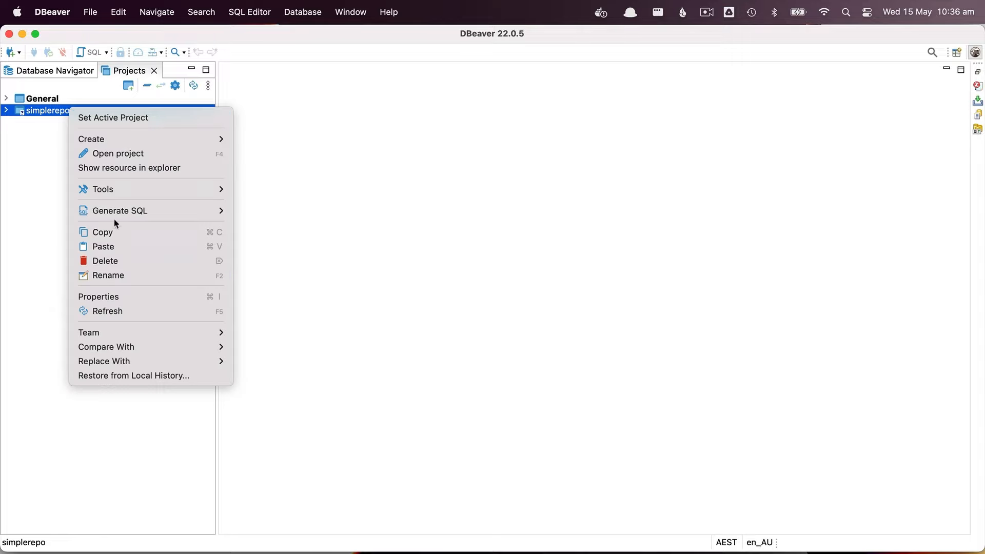
{"action": "mouse_move", "coordinate": [88, 333]}
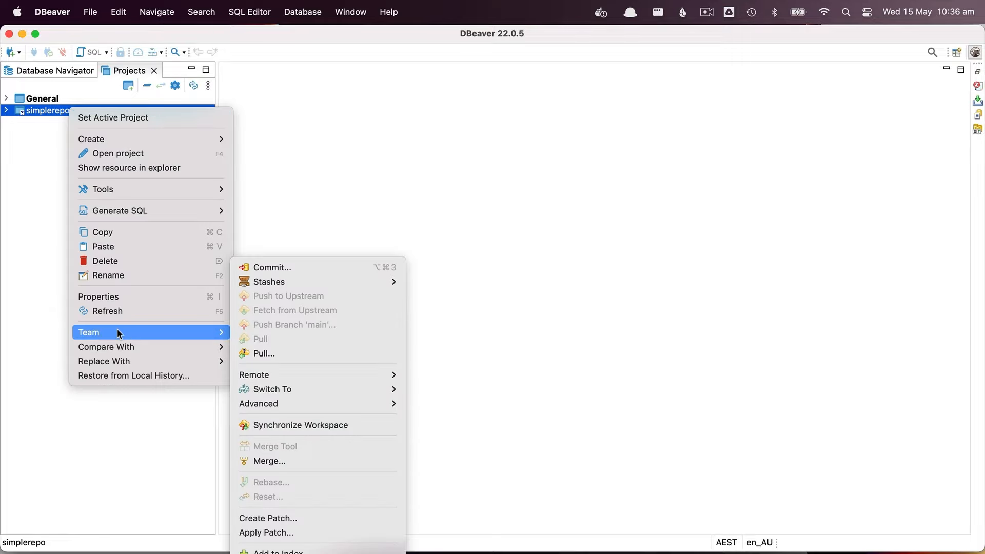
{"action": "left_click", "coordinate": [297, 354]}
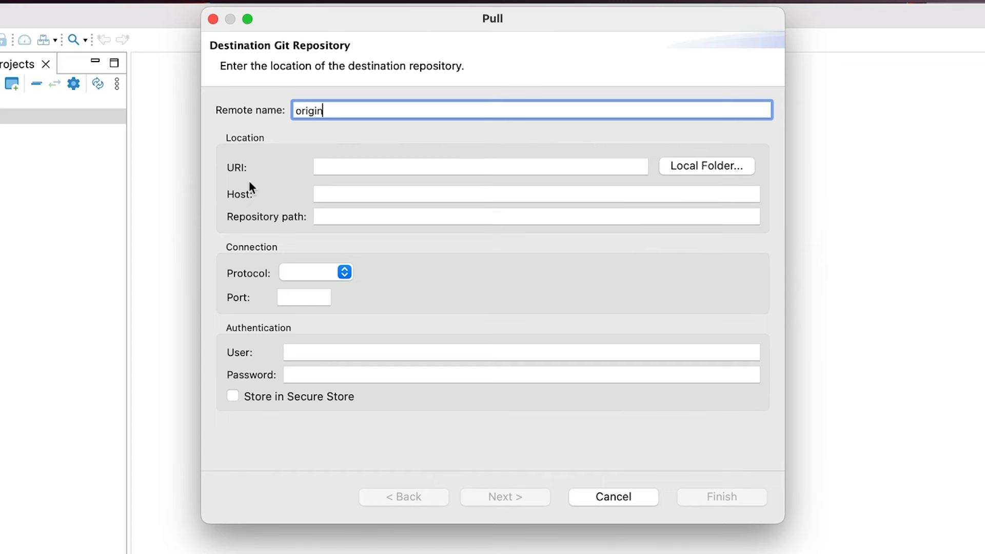
{"action": "key", "text": "super+Tab"}
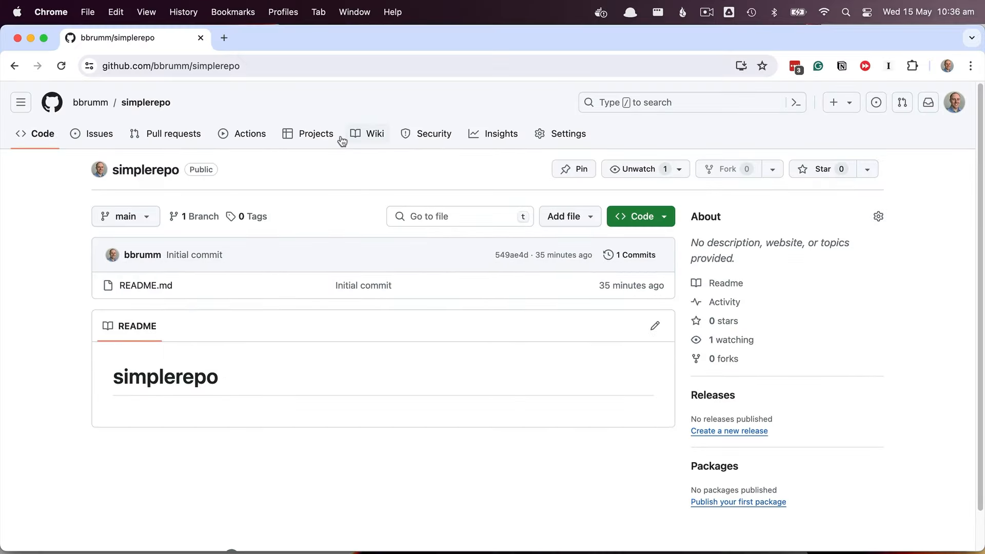
Step: Copy simplerepo's HTTPS clone URL from GitHub and paste it into the Pull wizard's URI field
{"action": "left_click", "coordinate": [661, 217]}
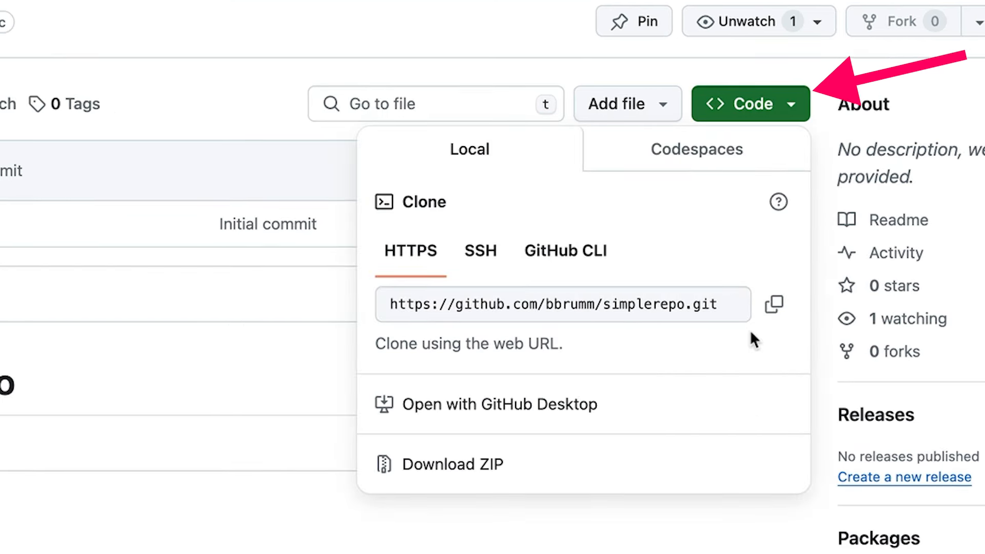
{"action": "left_click", "coordinate": [774, 304]}
{"action": "left_click", "coordinate": [200, 537]}
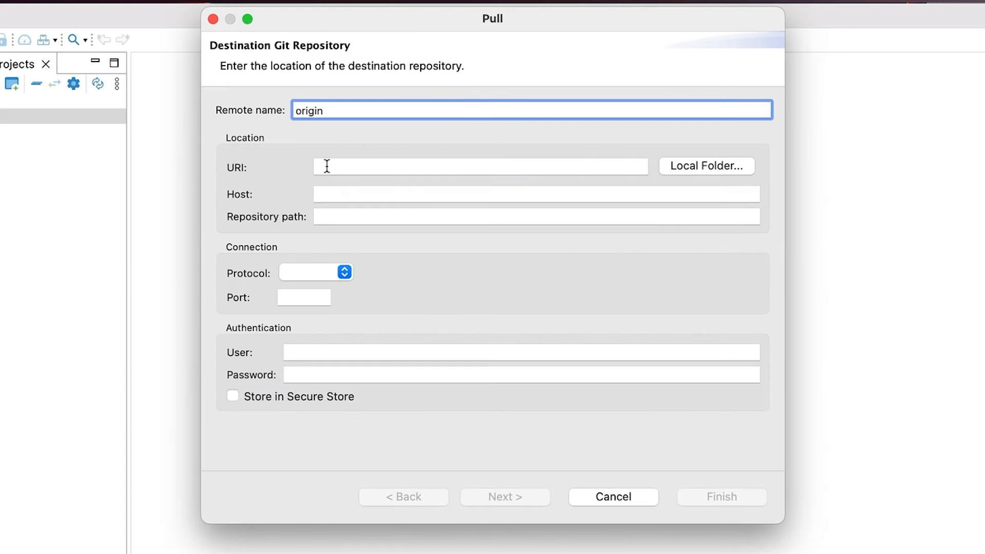
{"action": "left_click", "coordinate": [327, 166]}
{"action": "key", "text": "super+v"}
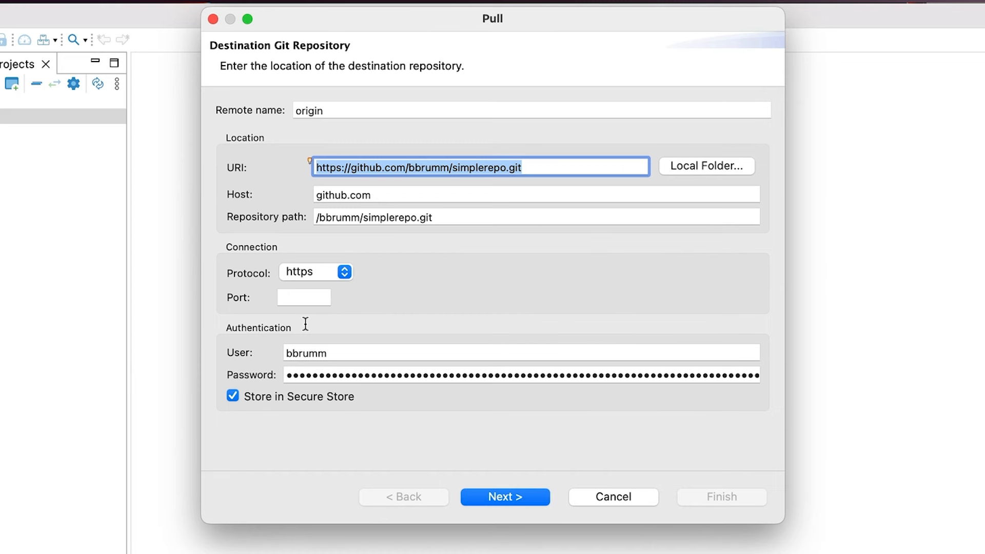
Step: Re-enter the account password without storing it in the secure store, and continue
{"action": "left_click", "coordinate": [314, 377]}
{"action": "key", "text": "super+a"}
{"action": "key", "text": "BackSpace"}
{"action": "left_click", "coordinate": [280, 401]}
{"action": "type", "text": "••••••••"}
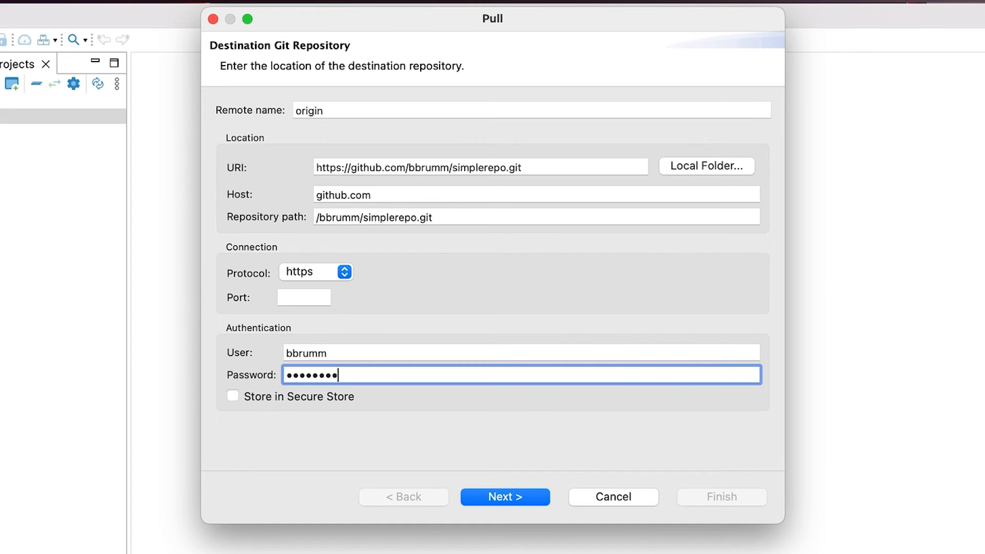
{"action": "left_click", "coordinate": [516, 502]}
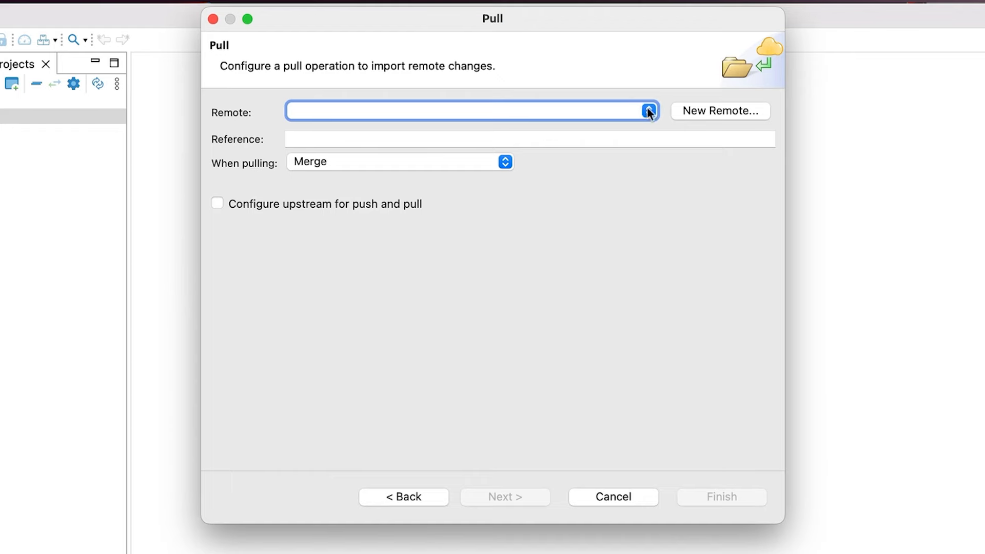
Step: Add a new origin remote for the GitHub URL with a fresh password not kept in secure storage
{"action": "left_click", "coordinate": [682, 110]}
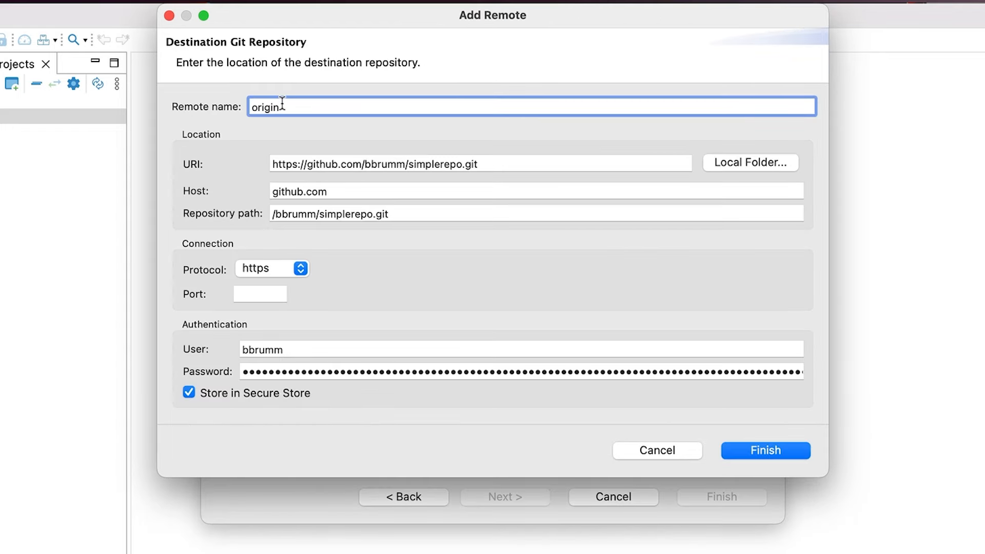
{"action": "left_click_drag", "start_coordinate": [295, 372], "coordinate": [307, 372]}
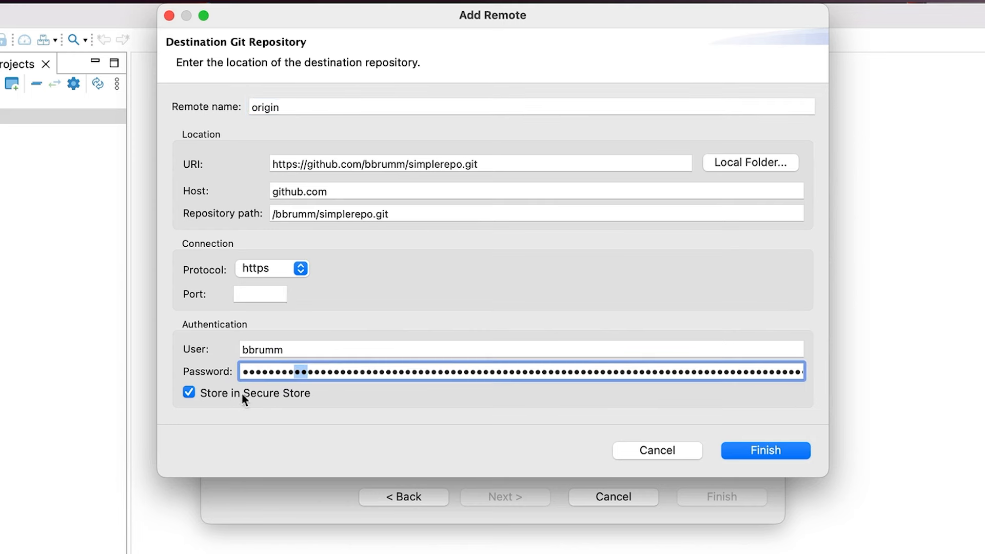
{"action": "left_click", "coordinate": [190, 394]}
{"action": "double_click", "coordinate": [269, 370]}
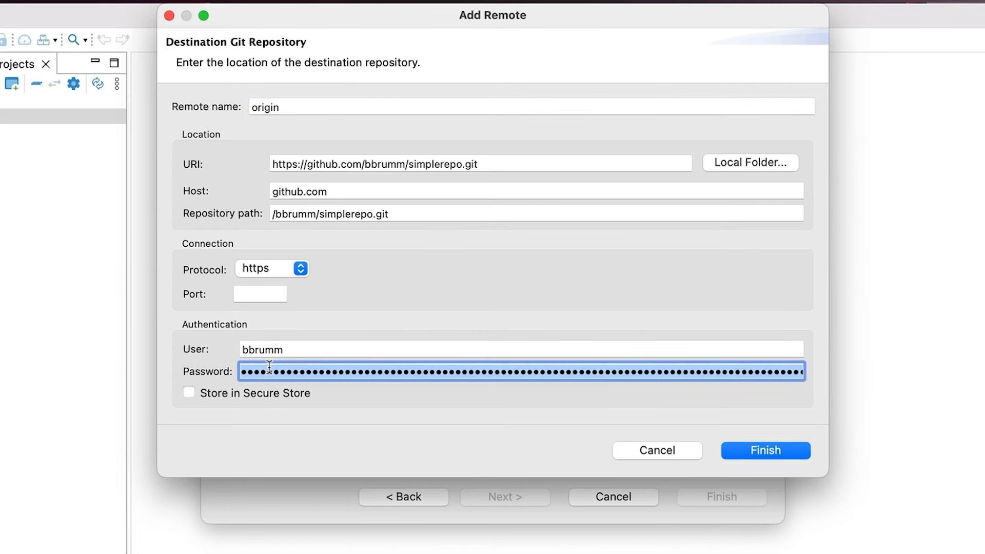
{"action": "type", "text": "••••••••"}
{"action": "left_click", "coordinate": [756, 450]}
Step: Pull the main branch from origin, fast-forwarding to the Initial commit 549ae4d
{"action": "left_click", "coordinate": [332, 140]}
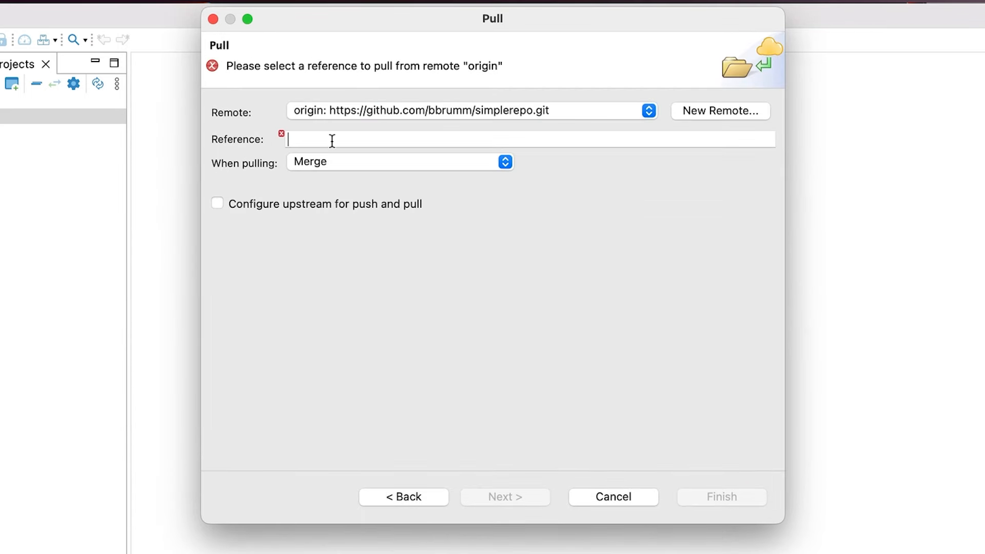
{"action": "type", "text": "main"}
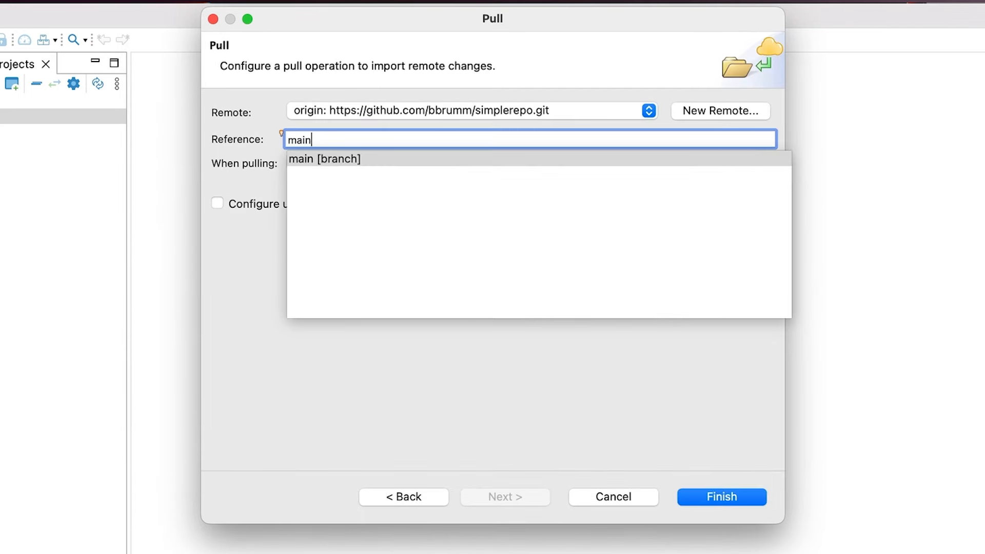
{"action": "double_click", "coordinate": [338, 159]}
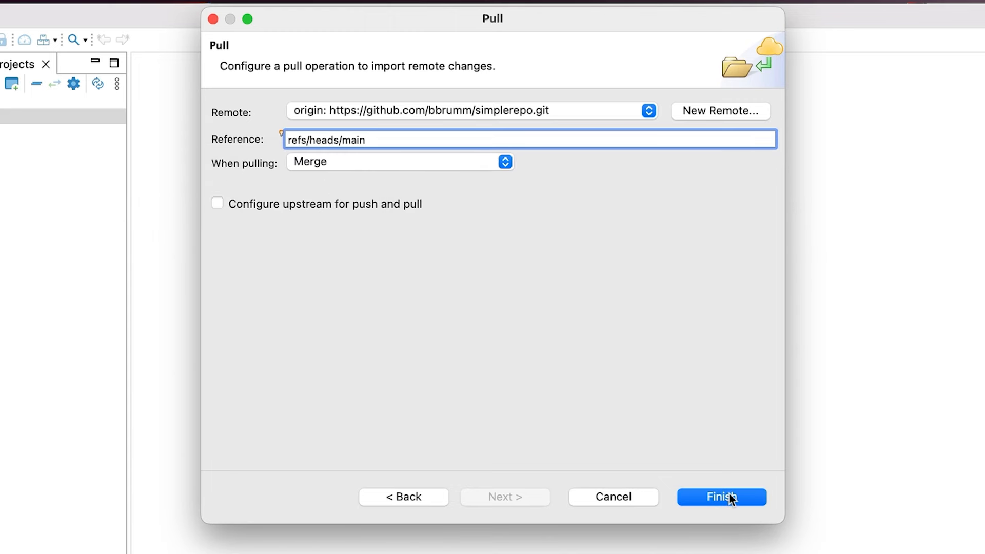
{"action": "left_click", "coordinate": [728, 495]}
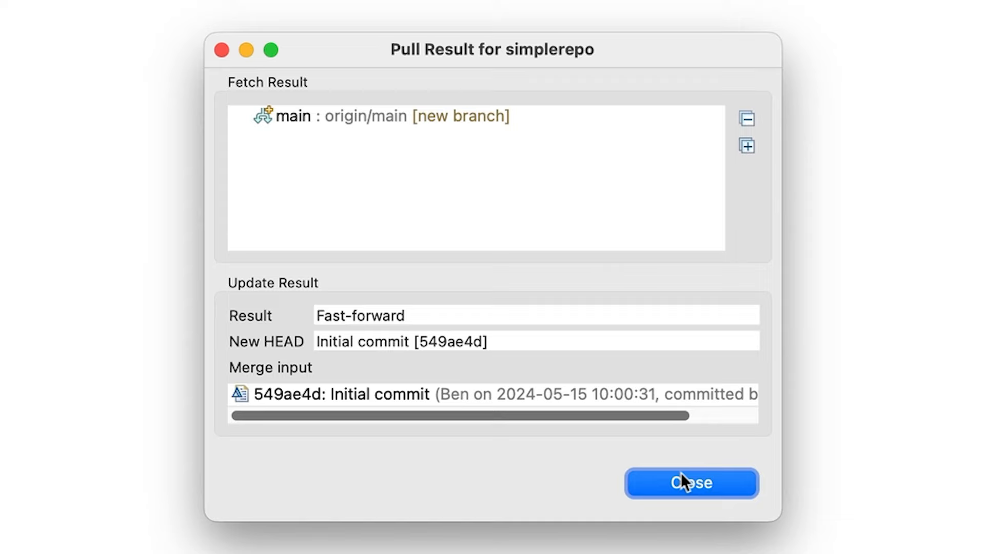
Step: Dismiss the pull result, then reach GitHub's new fine-grained personal access token form via Developer settings
{"action": "left_click", "coordinate": [692, 485]}
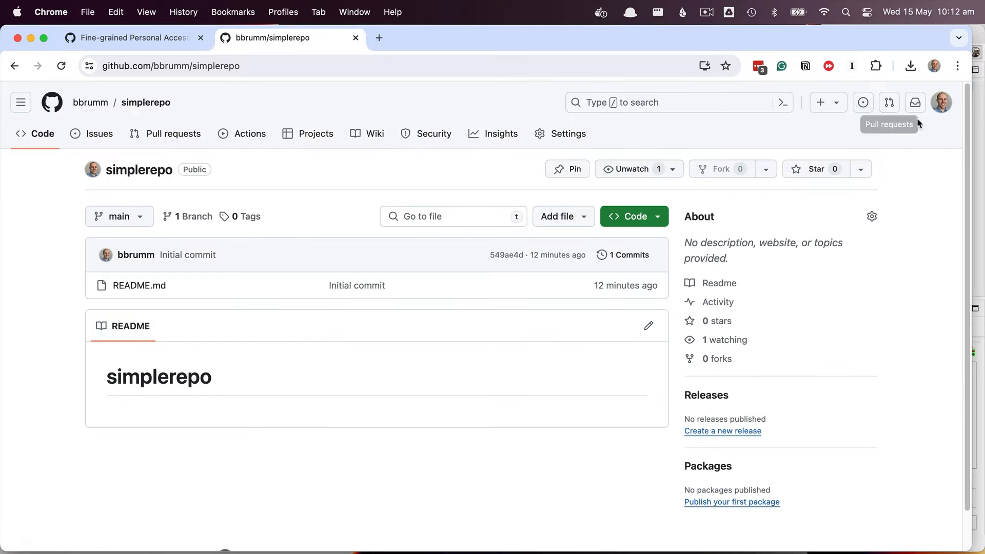
{"action": "left_click", "coordinate": [942, 103]}
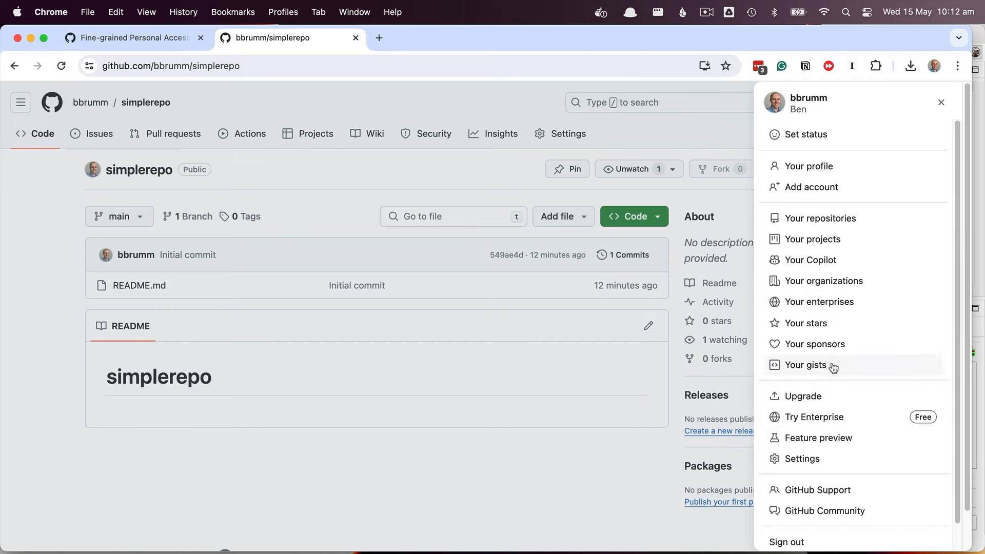
{"action": "left_click", "coordinate": [811, 458]}
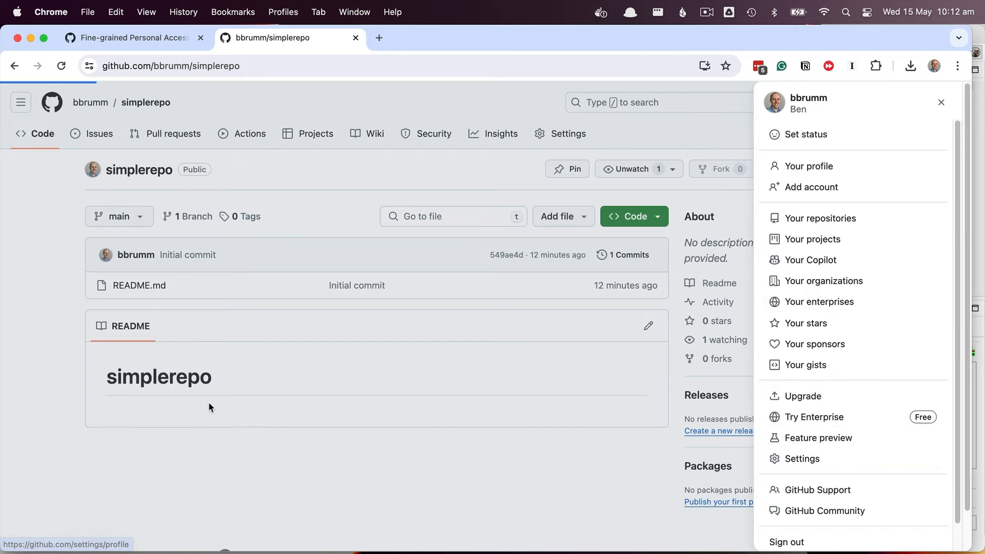
{"action": "scroll", "coordinate": [144, 372], "scroll_direction": "down", "scroll_amount": 10}
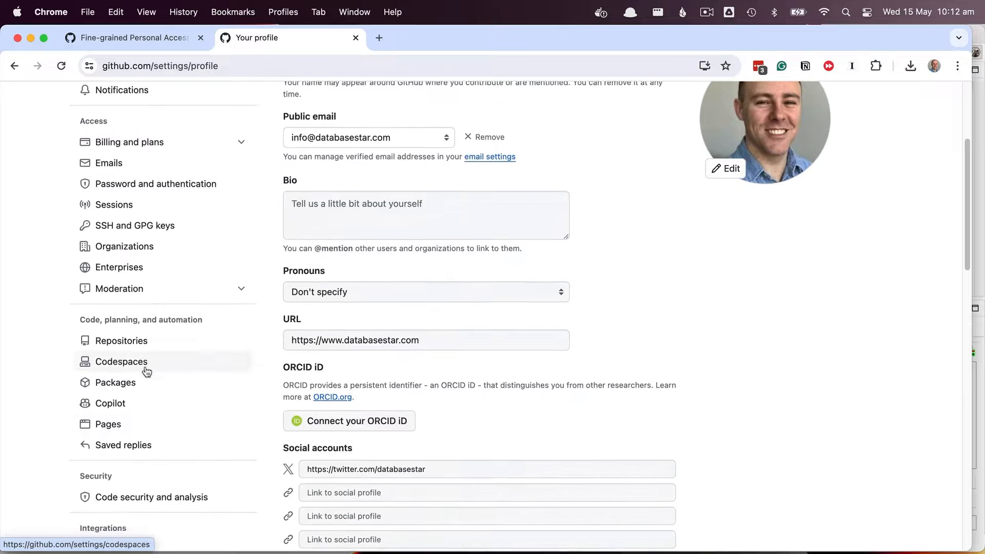
{"action": "left_click", "coordinate": [154, 393]}
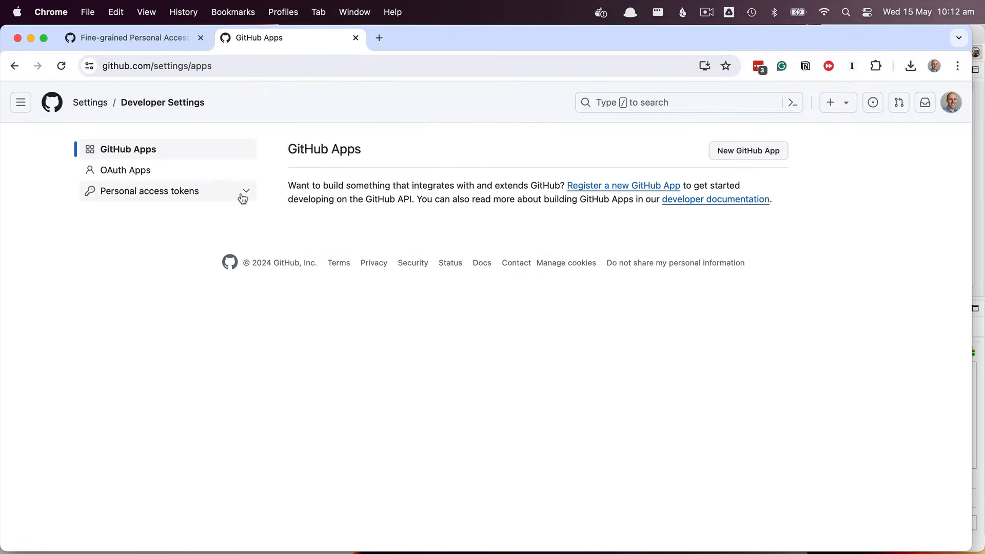
{"action": "left_click", "coordinate": [241, 194]}
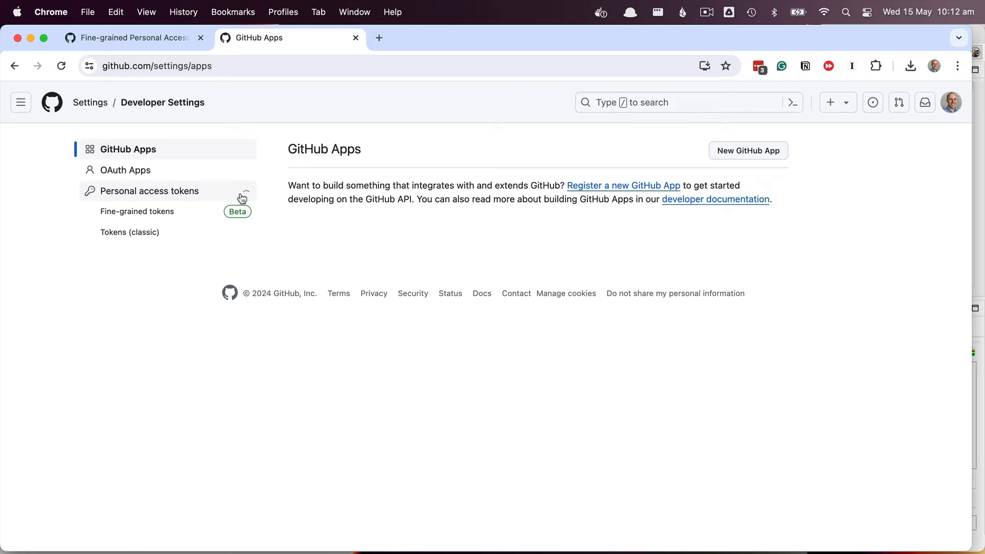
{"action": "left_click", "coordinate": [153, 215]}
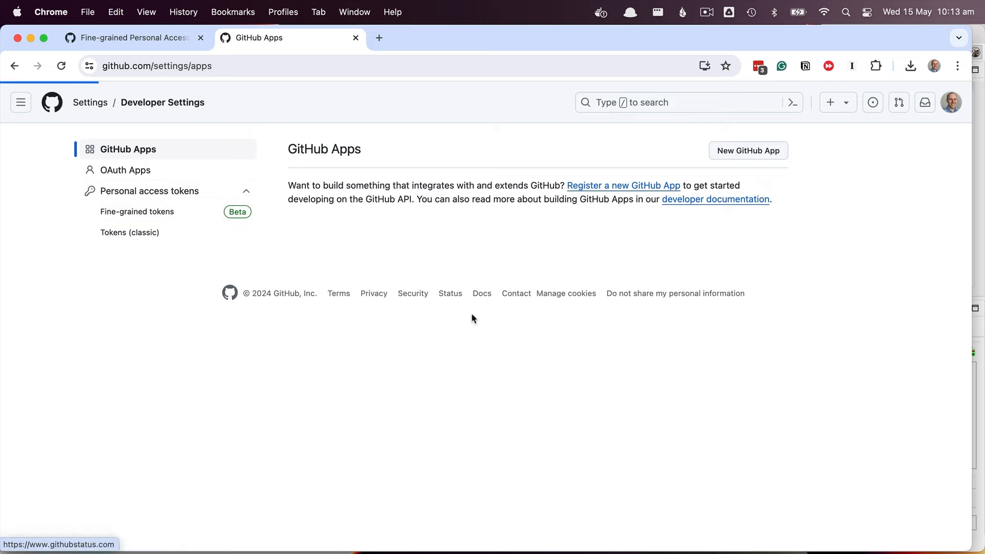
{"action": "left_click", "coordinate": [733, 160]}
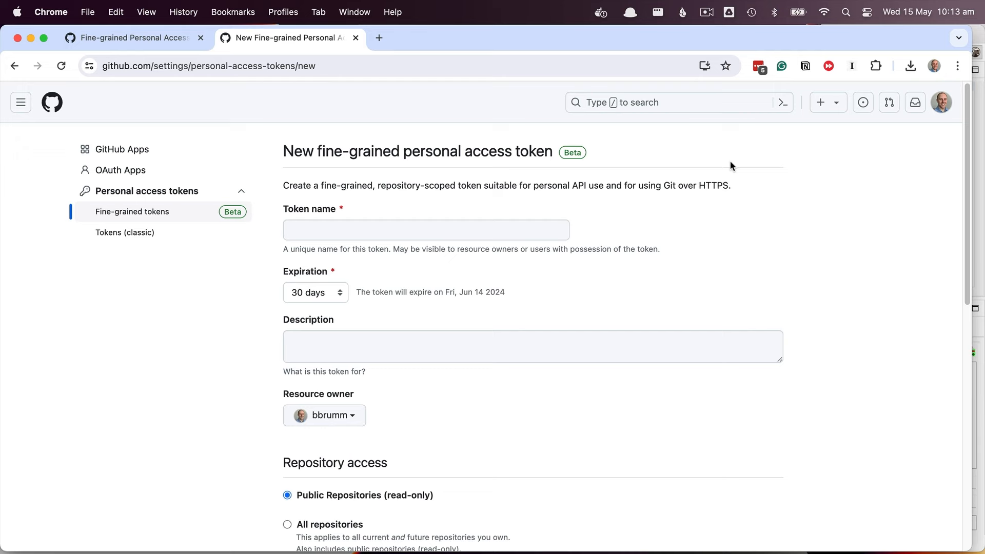
Step: Name the token 'DBeaver Access', add a description, and restrict it to the simplerepo repository
{"action": "left_click", "coordinate": [349, 226]}
{"action": "type", "text": "DBeaver Access"}
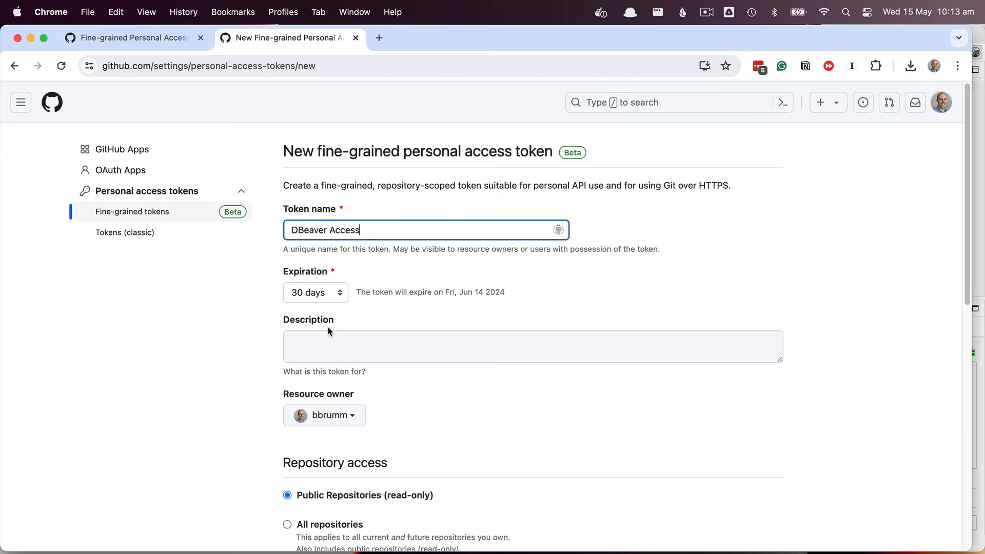
{"action": "left_click", "coordinate": [329, 340]}
{"action": "type", "text": "A token for using DBea"}
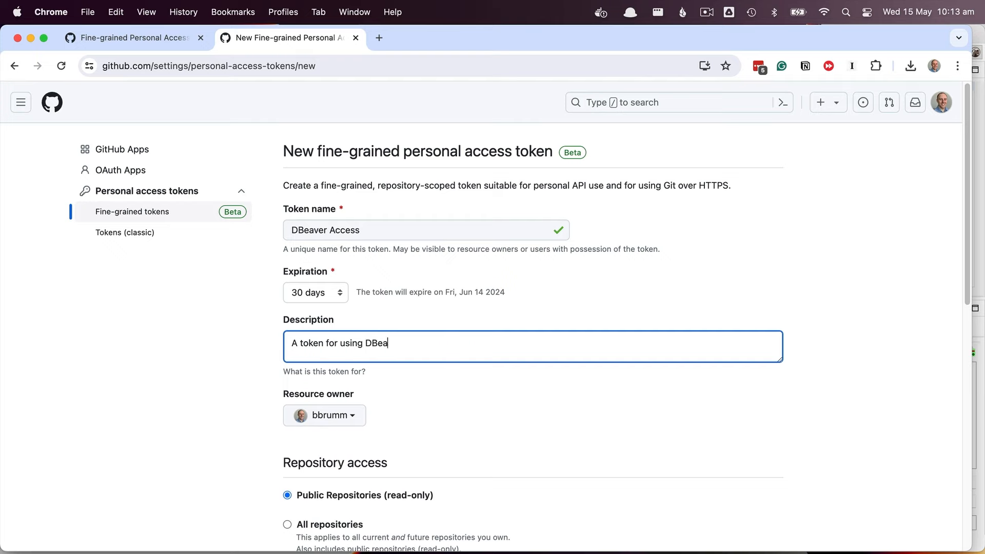
{"action": "type", "text": "ver to access our code"}
{"action": "scroll", "coordinate": [468, 427], "scroll_direction": "down", "scroll_amount": 5}
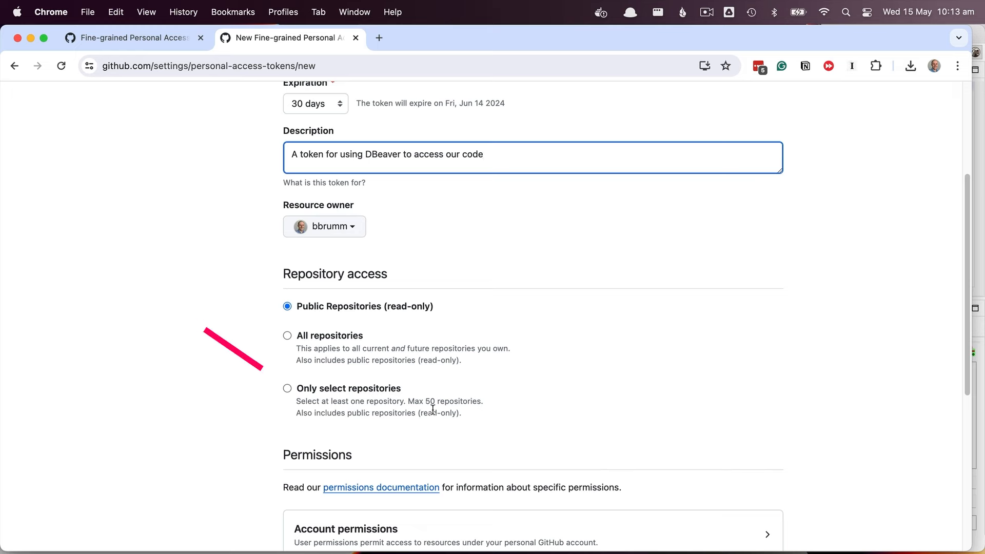
{"action": "left_click", "coordinate": [293, 390]}
{"action": "left_click", "coordinate": [365, 435]}
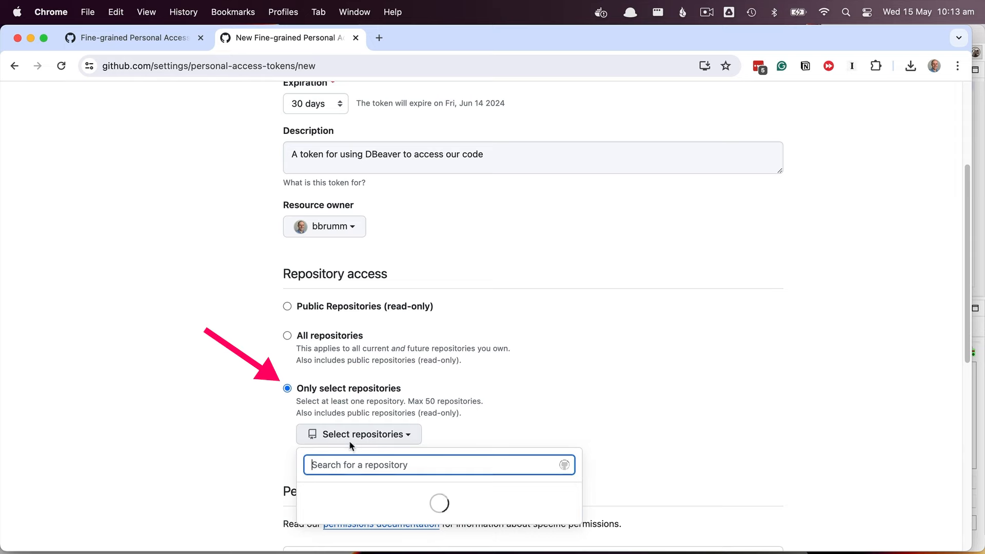
{"action": "type", "text": "simple"}
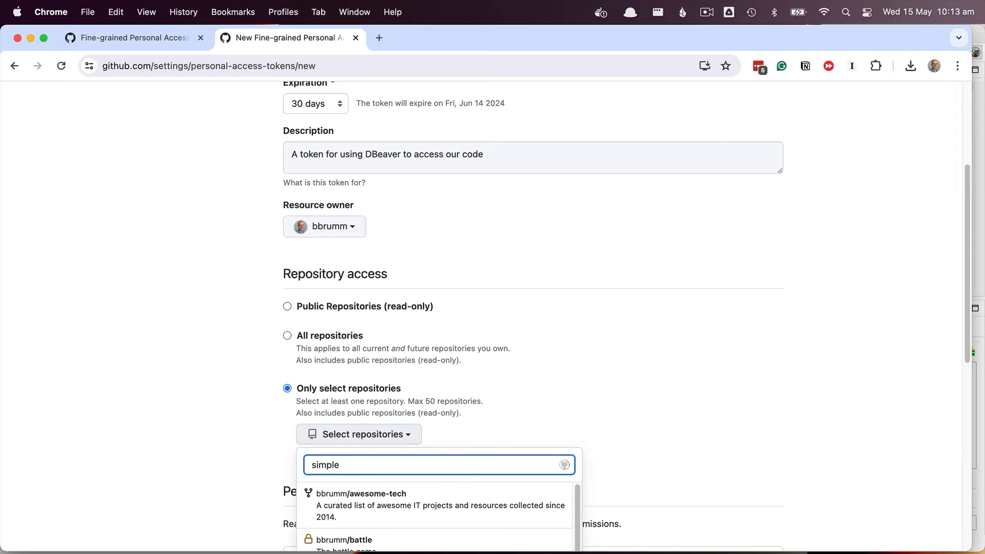
{"action": "left_click", "coordinate": [470, 500]}
Step: Give the token Read and write Contents access, generate it, and copy it
{"action": "scroll", "coordinate": [774, 416], "scroll_direction": "down", "scroll_amount": 10}
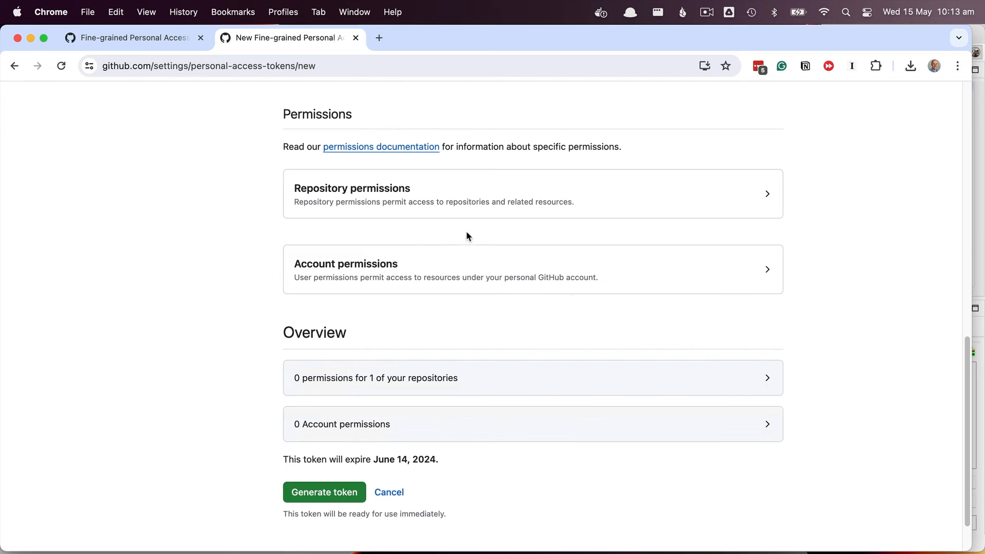
{"action": "left_click", "coordinate": [460, 205]}
{"action": "scroll", "coordinate": [576, 385], "scroll_direction": "down", "scroll_amount": 1}
{"action": "scroll", "coordinate": [575, 369], "scroll_direction": "down", "scroll_amount": 8}
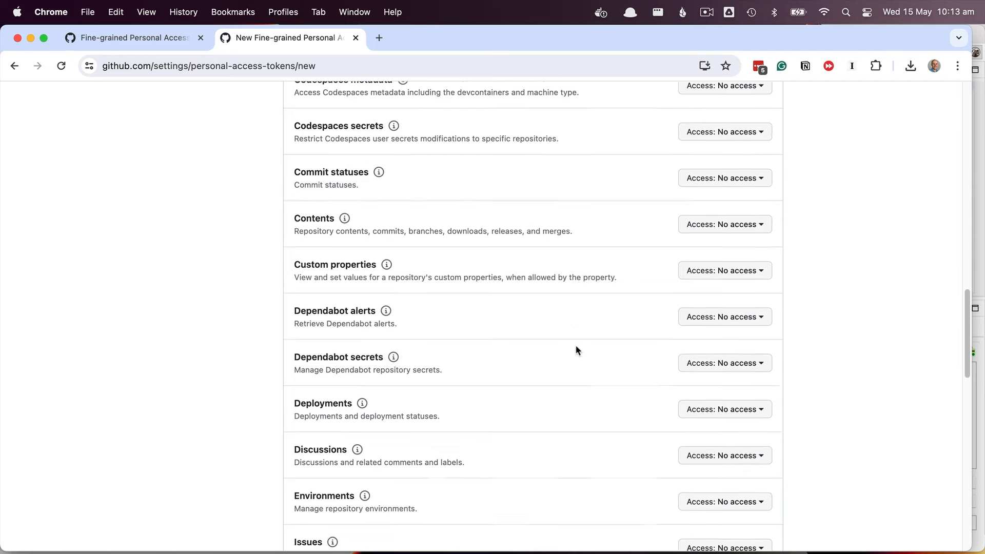
{"action": "left_click", "coordinate": [739, 195]}
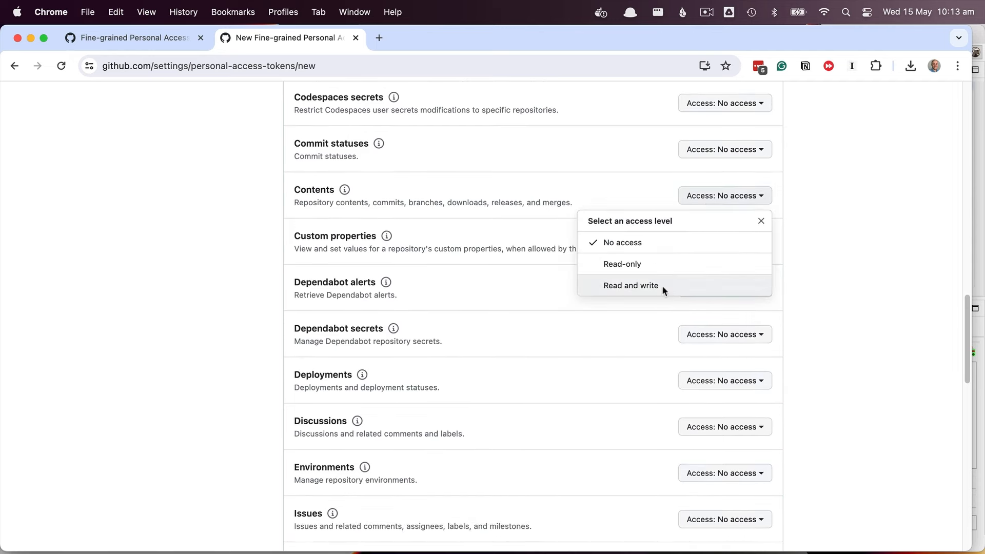
{"action": "left_click", "coordinate": [642, 285]}
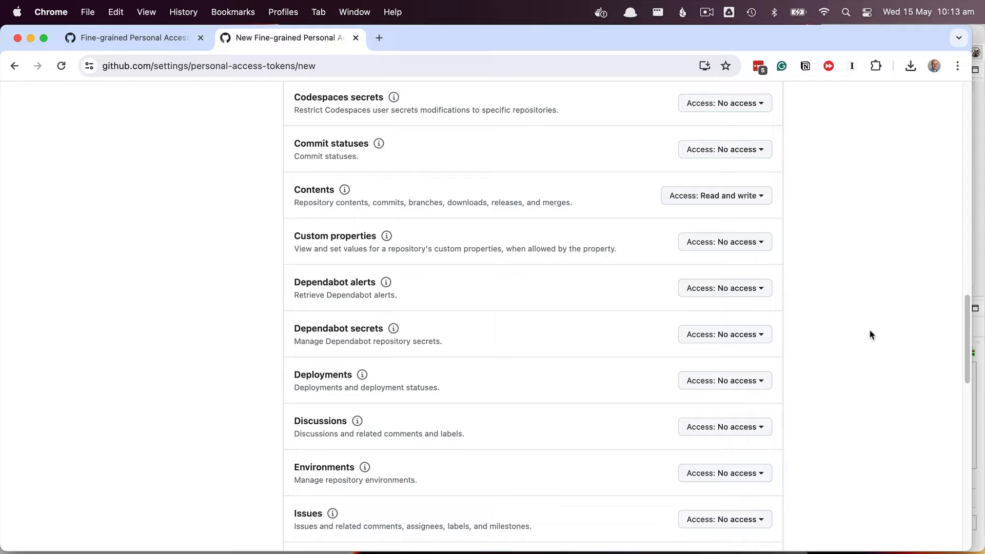
{"action": "scroll", "coordinate": [857, 339], "scroll_direction": "down", "scroll_amount": 15}
{"action": "left_click", "coordinate": [285, 437]}
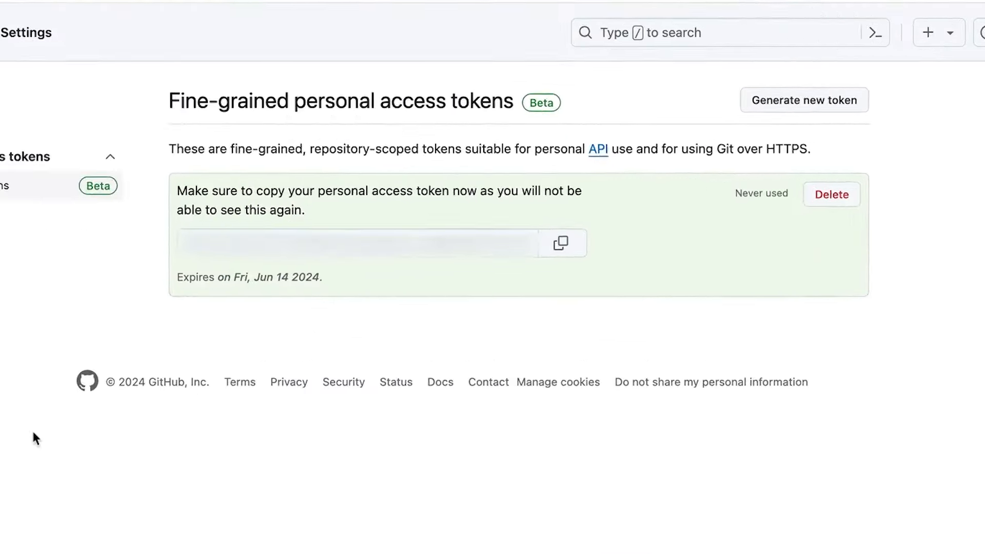
{"action": "left_click", "coordinate": [561, 243]}
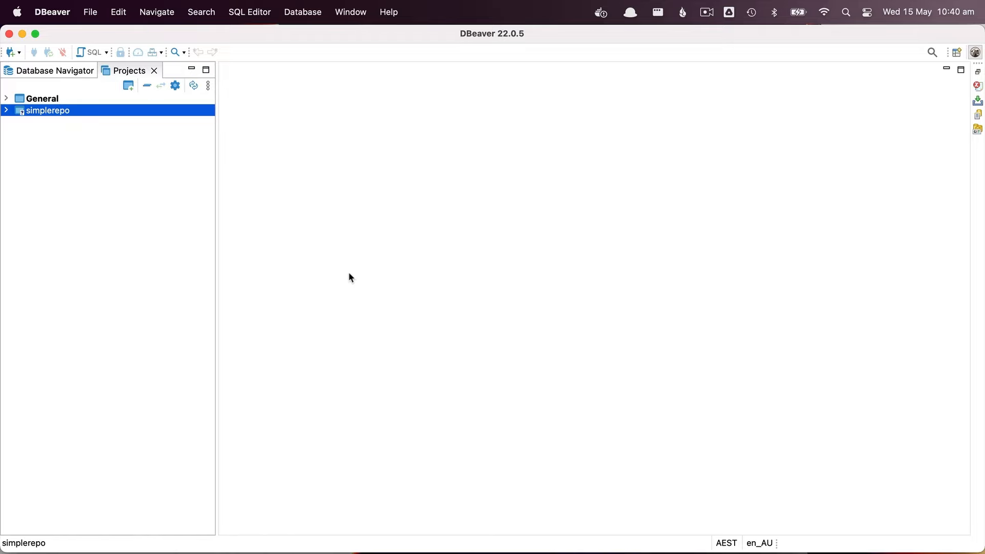
Step: Expand the simplerepo project to show its Bookmarks, ER Diagrams, Scripts and Connections folders
{"action": "left_click", "coordinate": [6, 111]}
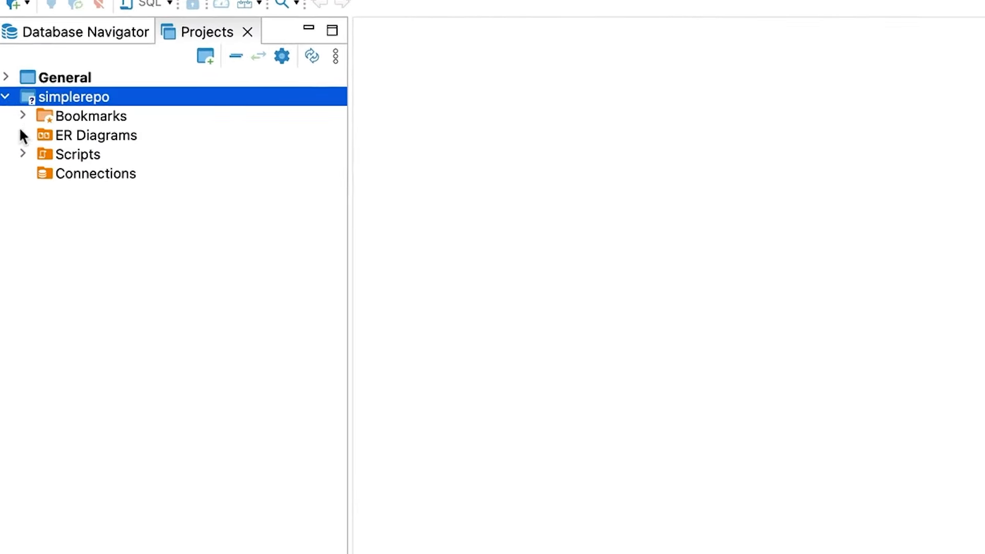
Step: Add a new file under simplerepo's Scripts folder containing SELECT 'hello'; and save it as Script.sql
{"action": "left_click", "coordinate": [23, 153]}
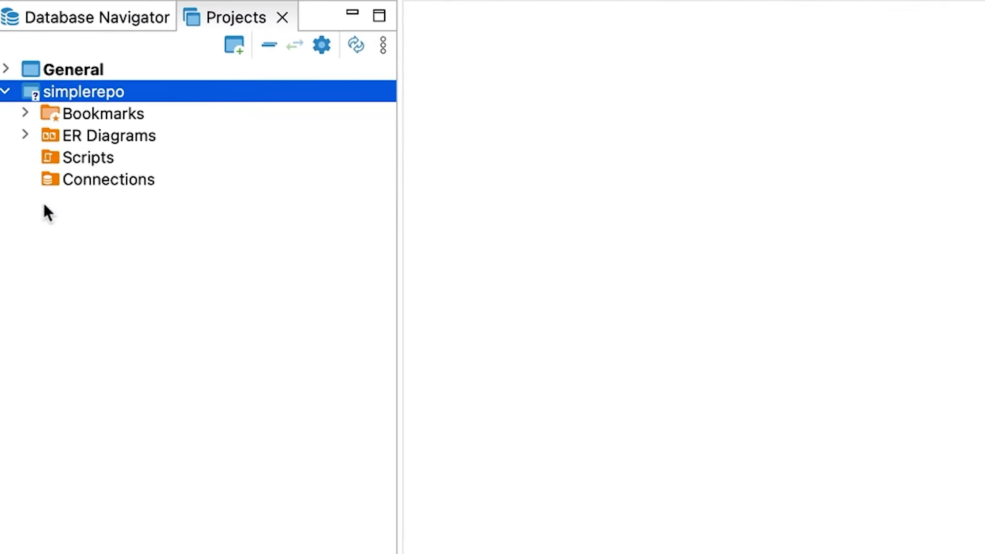
{"action": "right_click", "coordinate": [82, 156]}
{"action": "mouse_move", "coordinate": [196, 170]}
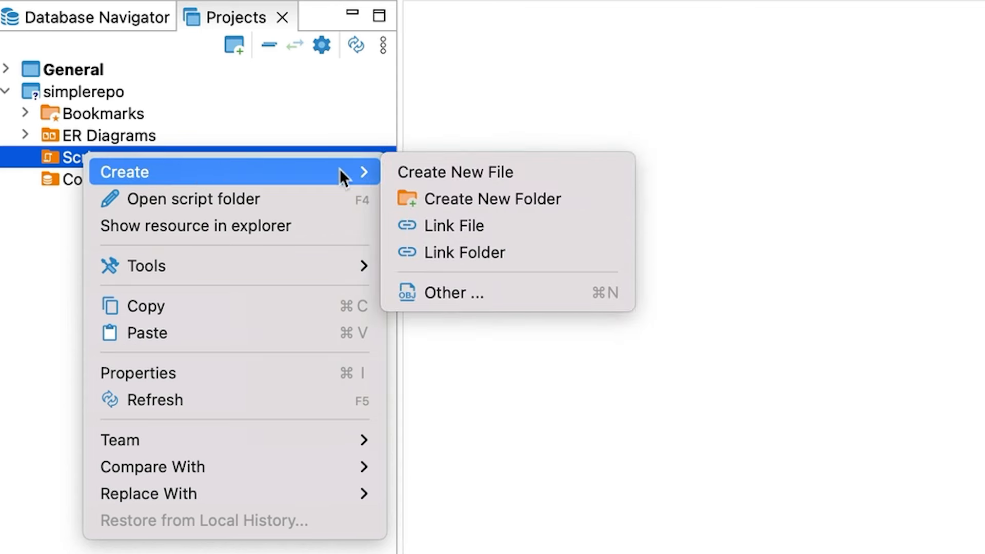
{"action": "left_click", "coordinate": [488, 174]}
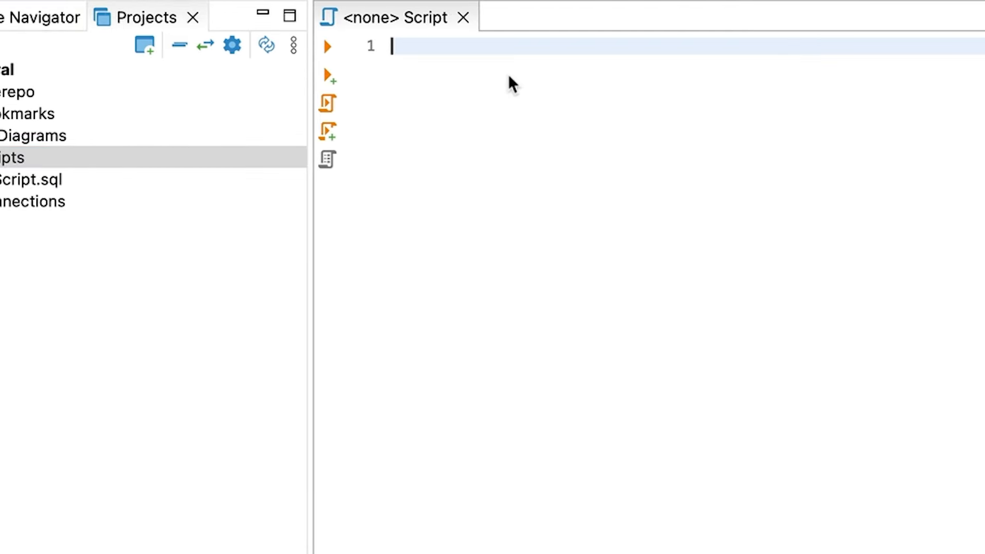
{"action": "type", "text": "SELECT 'hello"}
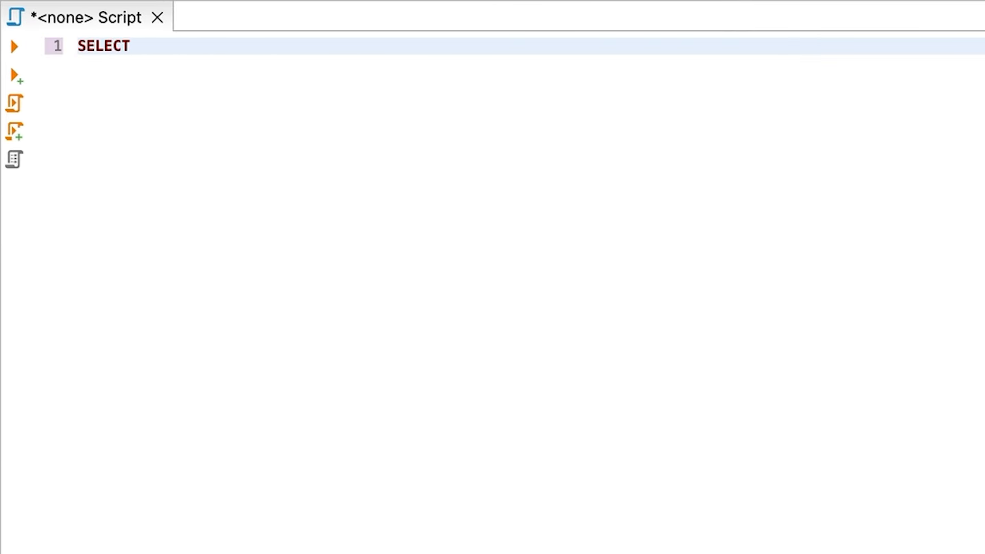
{"action": "type", "text": "';"}
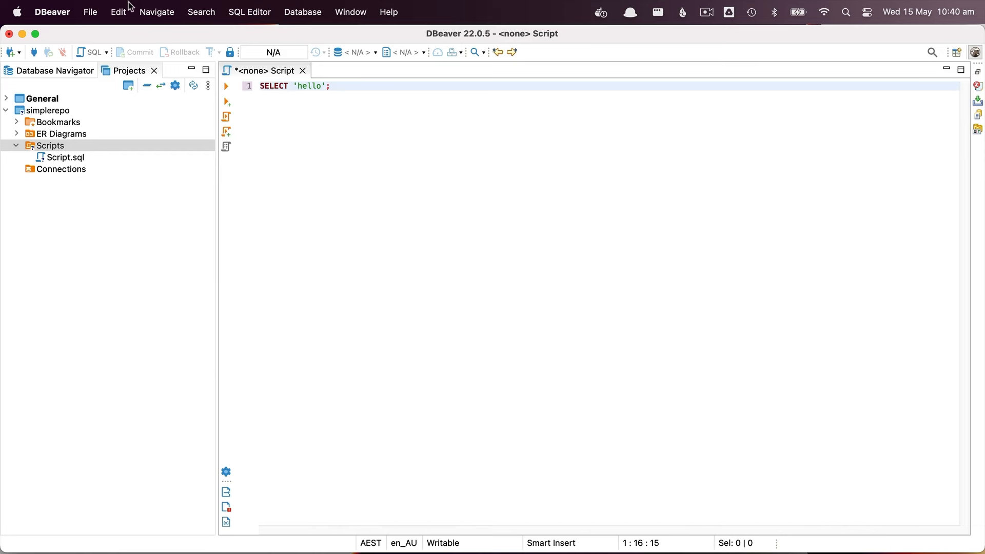
{"action": "left_click", "coordinate": [90, 11]}
{"action": "left_click", "coordinate": [488, 201]}
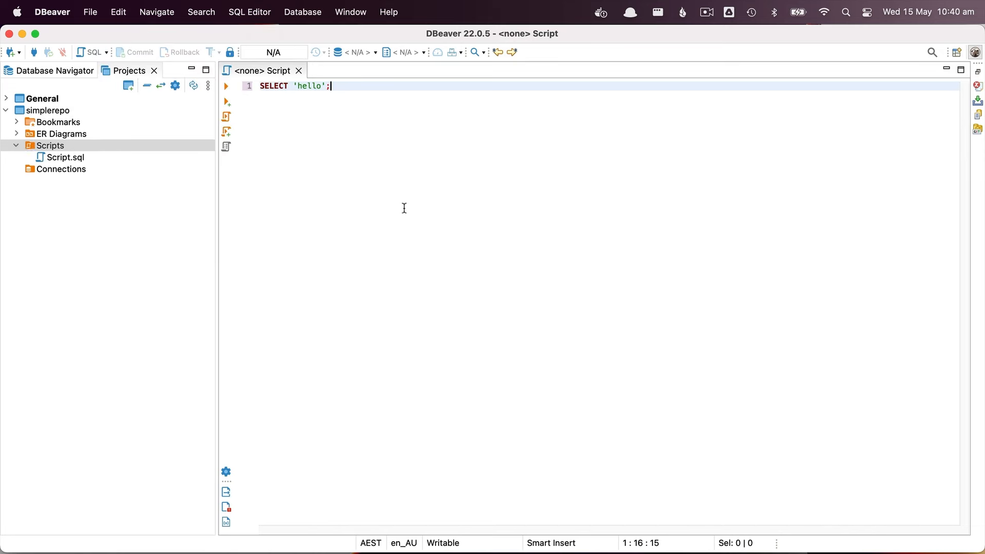
Step: Rename Script.sql to first_query.sql
{"action": "right_click", "coordinate": [67, 157]}
{"action": "left_click", "coordinate": [103, 280]}
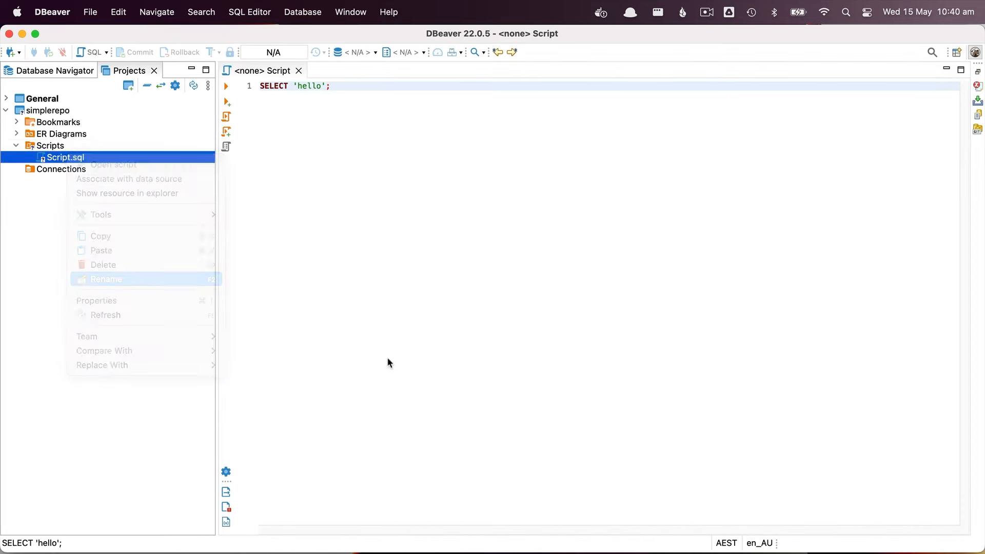
{"action": "type", "text": "first_query.sql"}
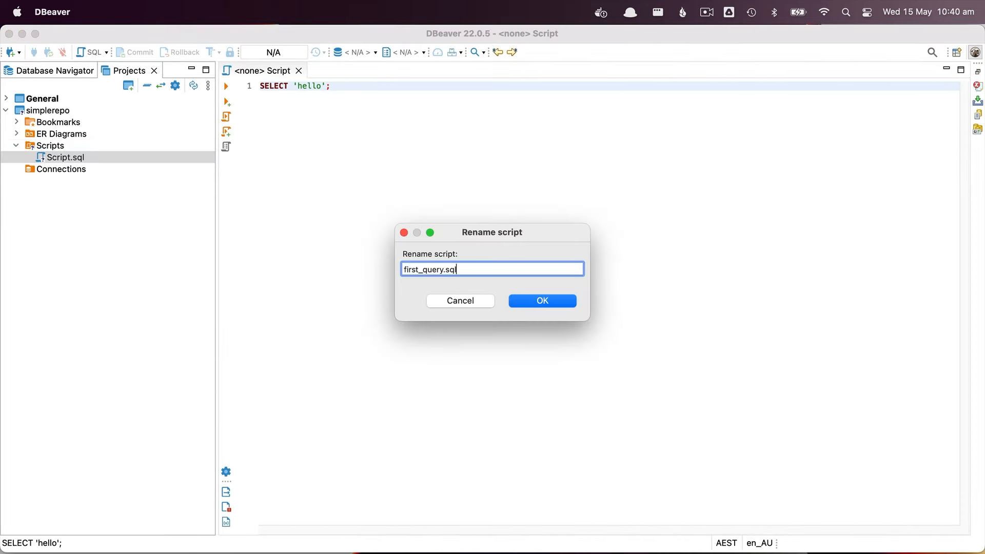
{"action": "key", "text": "Return"}
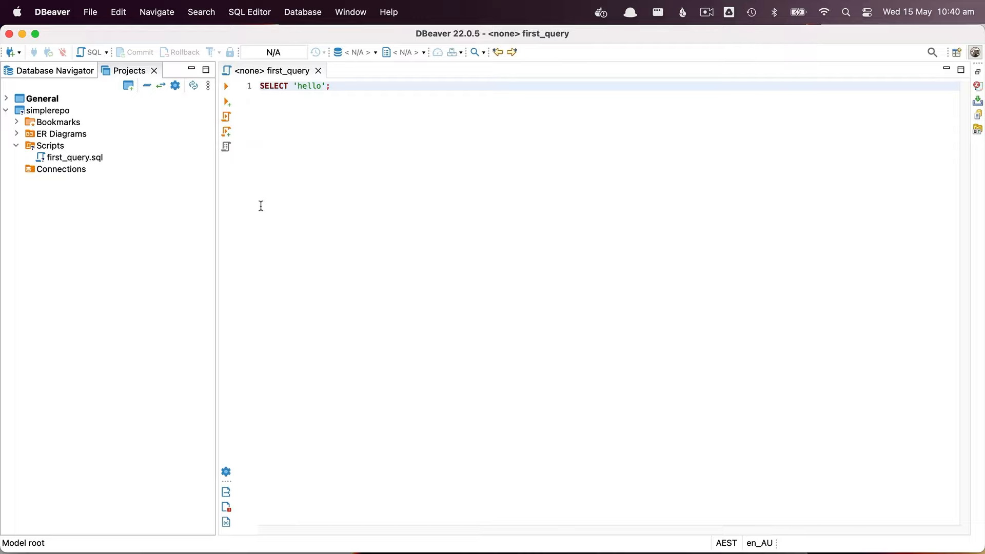
Step: Start a Git commit for the simplerepo project to list its unstaged changes
{"action": "right_click", "coordinate": [44, 109]}
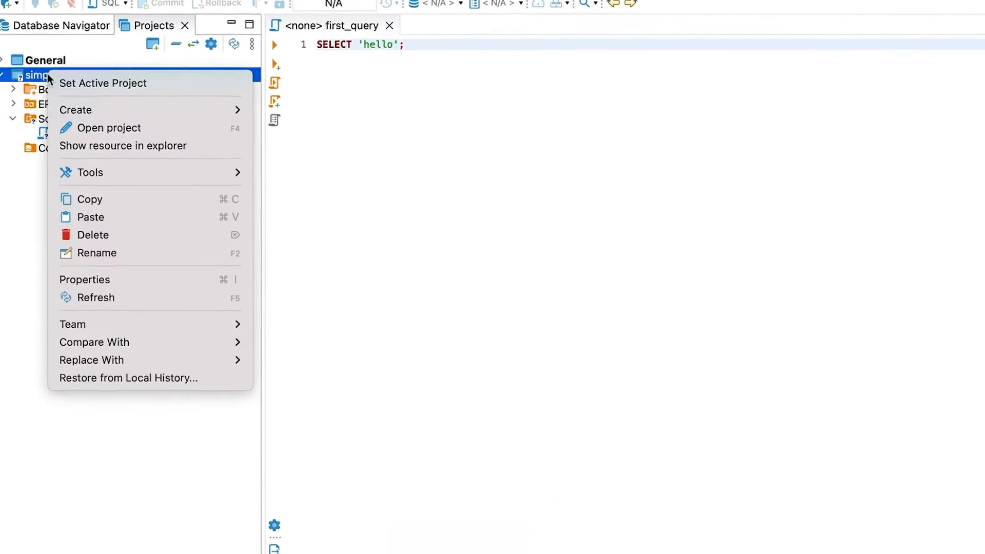
{"action": "mouse_move", "coordinate": [131, 325]}
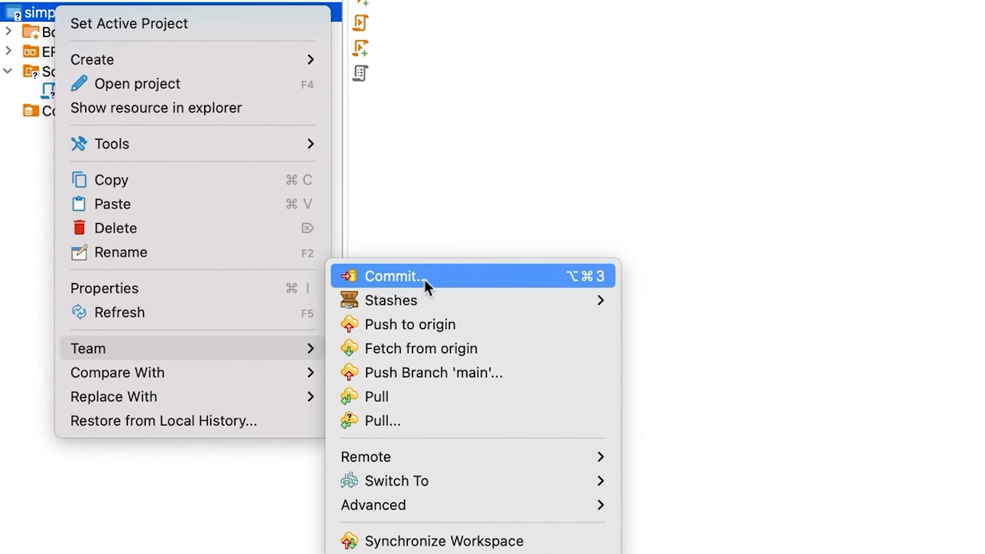
{"action": "left_click", "coordinate": [425, 279]}
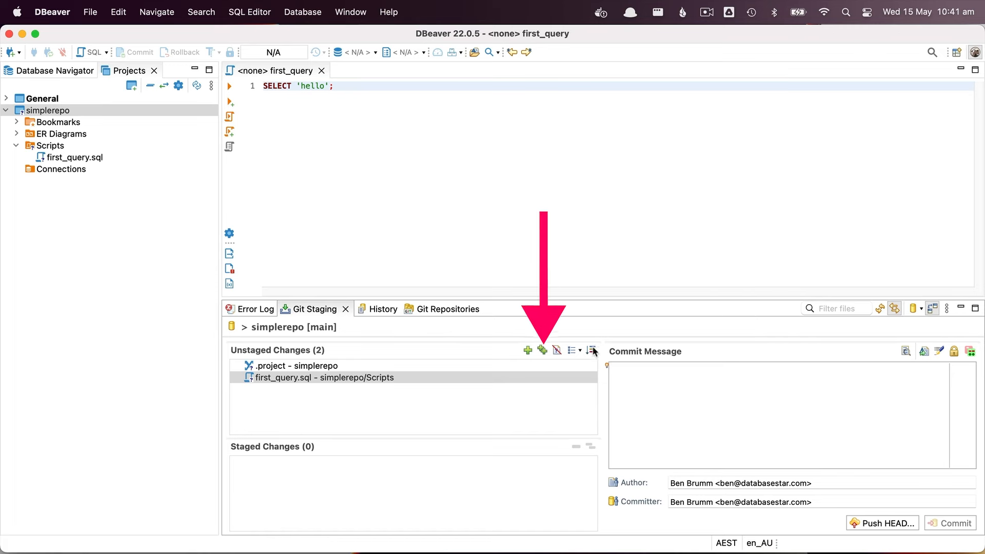
Step: Stage .project and first_query.sql and commit them with the message 'First commit'
{"action": "left_click", "coordinate": [542, 351]}
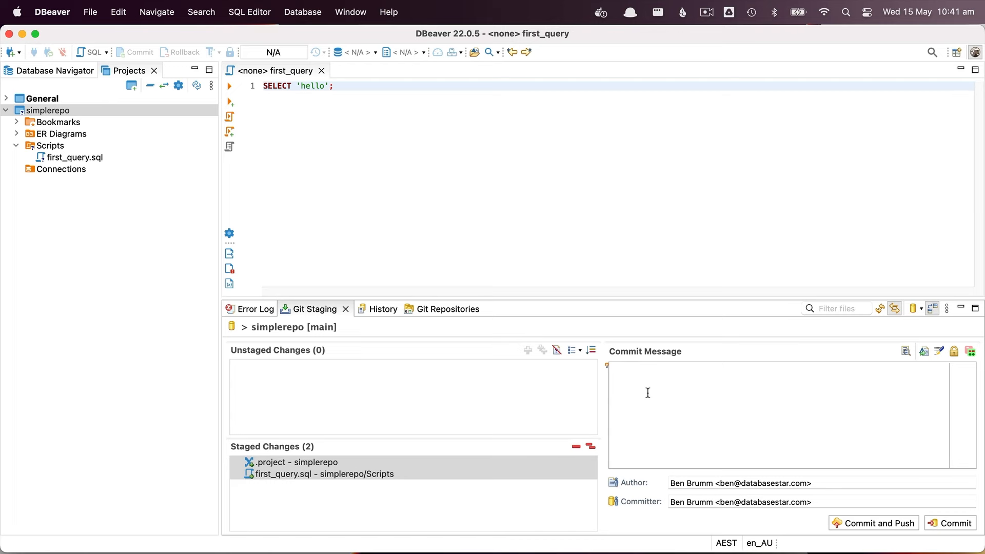
{"action": "type", "text": "First commit"}
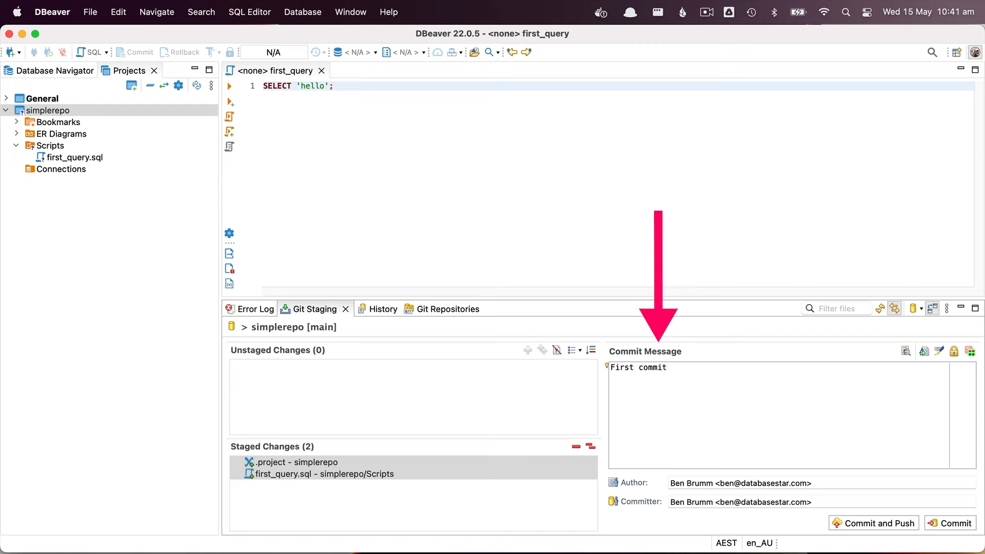
{"action": "left_click", "coordinate": [955, 524]}
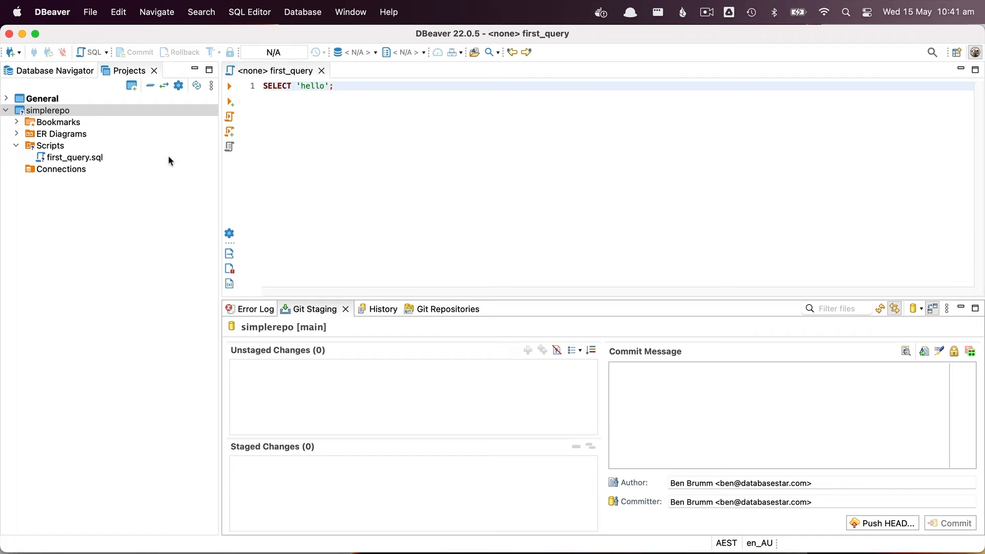
Step: Bring up the simplerepo project's Git actions to view its commit history
{"action": "right_click", "coordinate": [51, 112]}
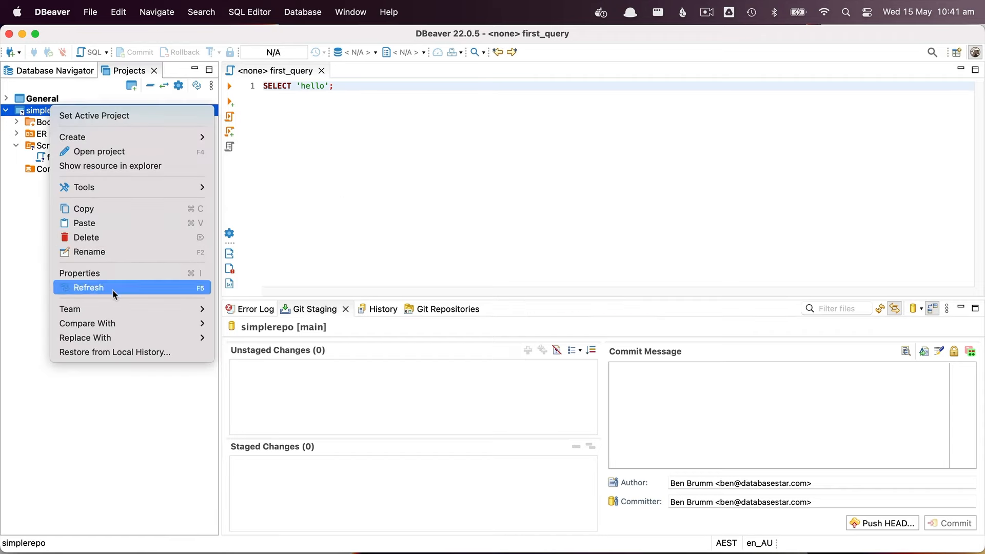
{"action": "mouse_move", "coordinate": [109, 309]}
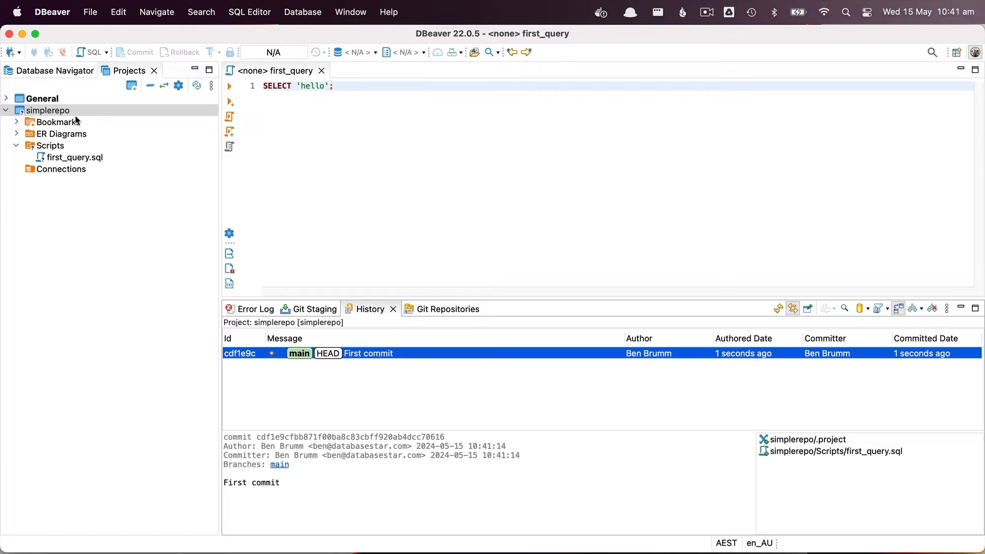
{"action": "right_click", "coordinate": [73, 114]}
Step: Push branch 'main' with commit cdf1e9c to origin, previewing first and closing the results
{"action": "mouse_move", "coordinate": [121, 315]}
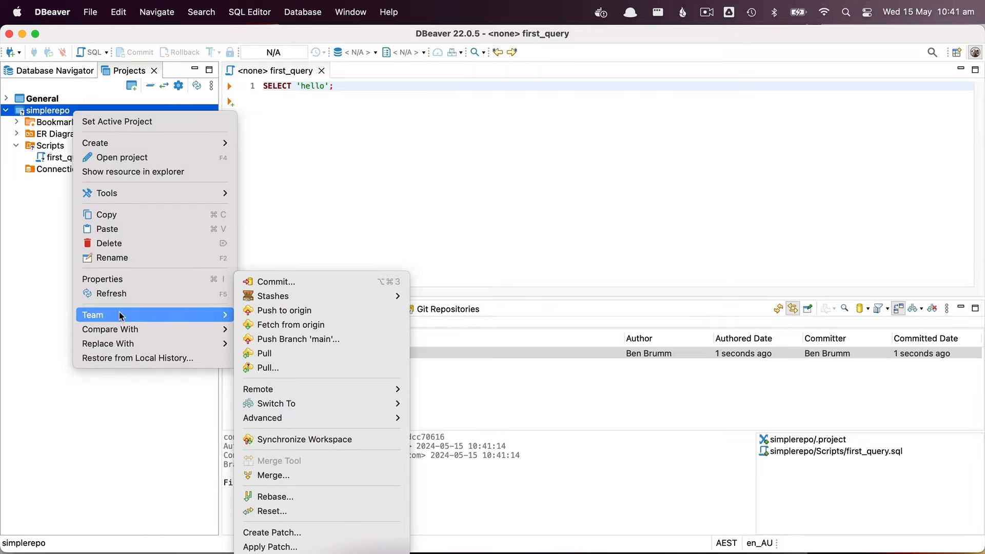
{"action": "left_click", "coordinate": [329, 339]}
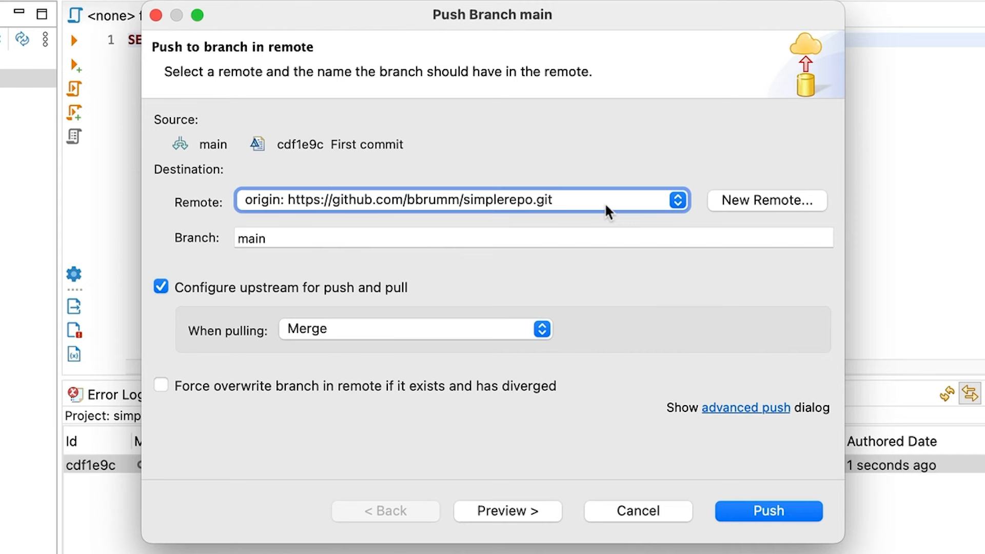
{"action": "left_click", "coordinate": [494, 511]}
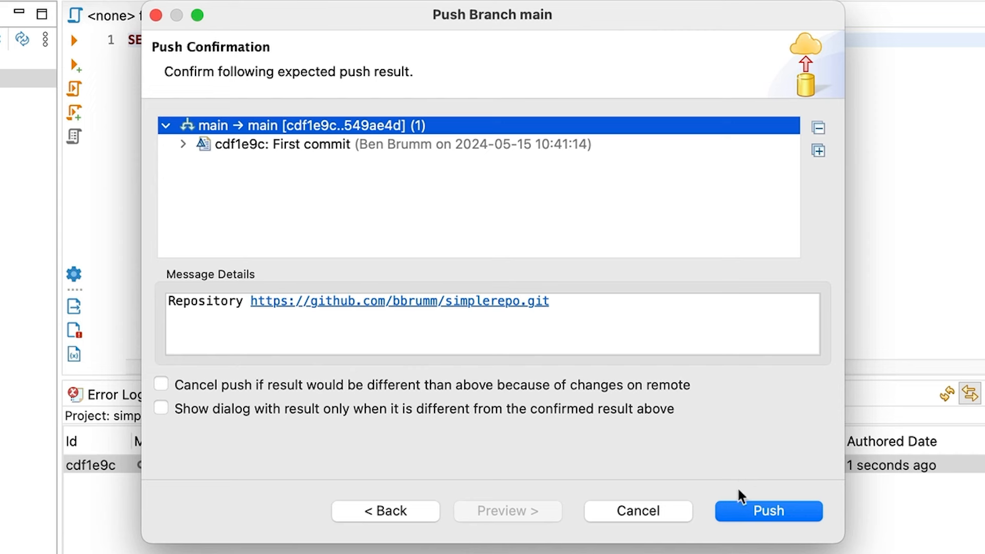
{"action": "left_click", "coordinate": [759, 507]}
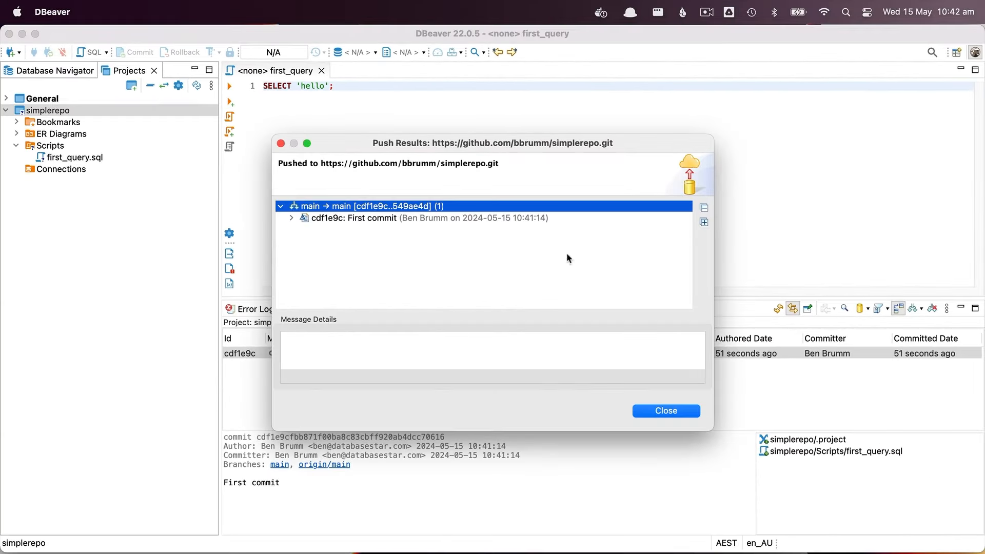
{"action": "left_click", "coordinate": [660, 412]}
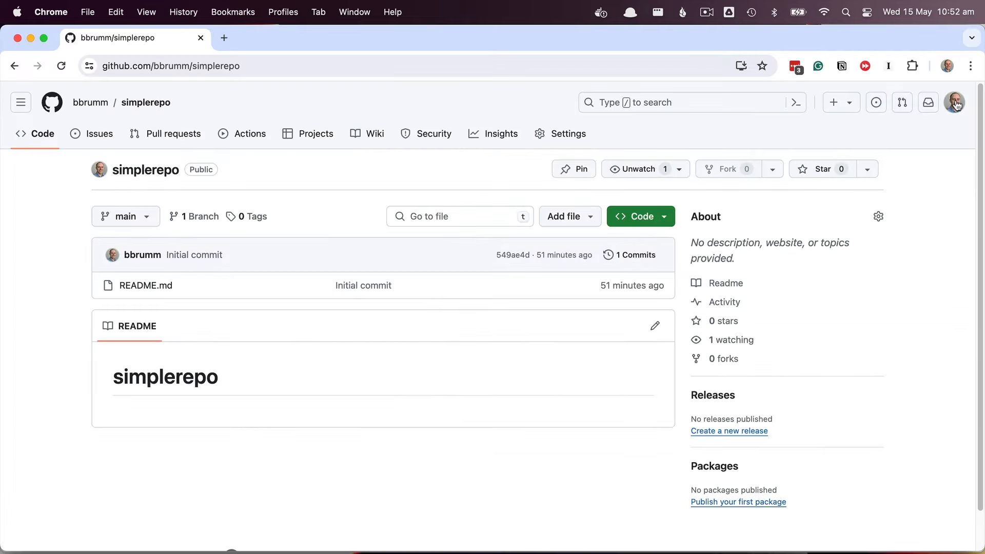
Step: Filter the profile's repositories for simplerepo and open its Scripts folder showing first_query.sql
{"action": "left_click", "coordinate": [952, 102]}
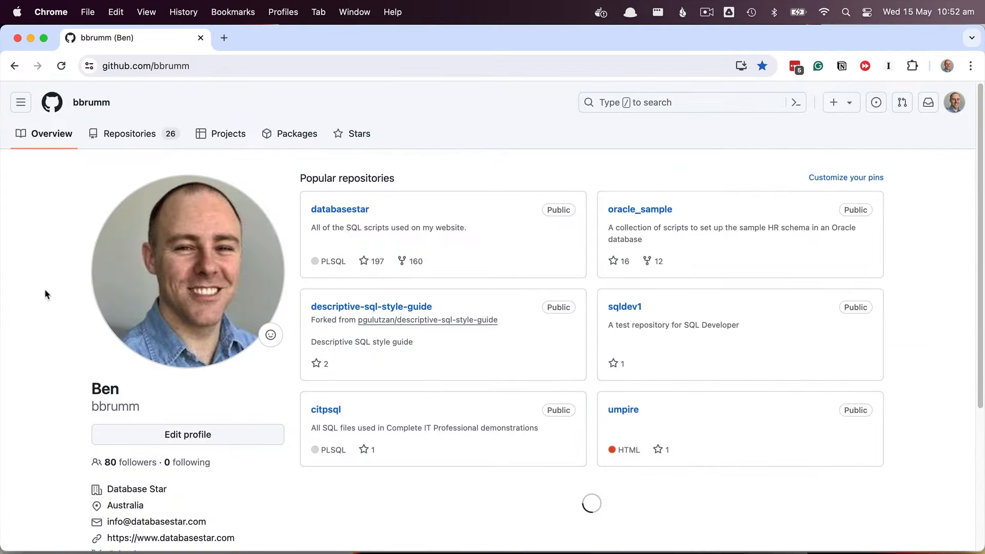
{"action": "left_click", "coordinate": [137, 134]}
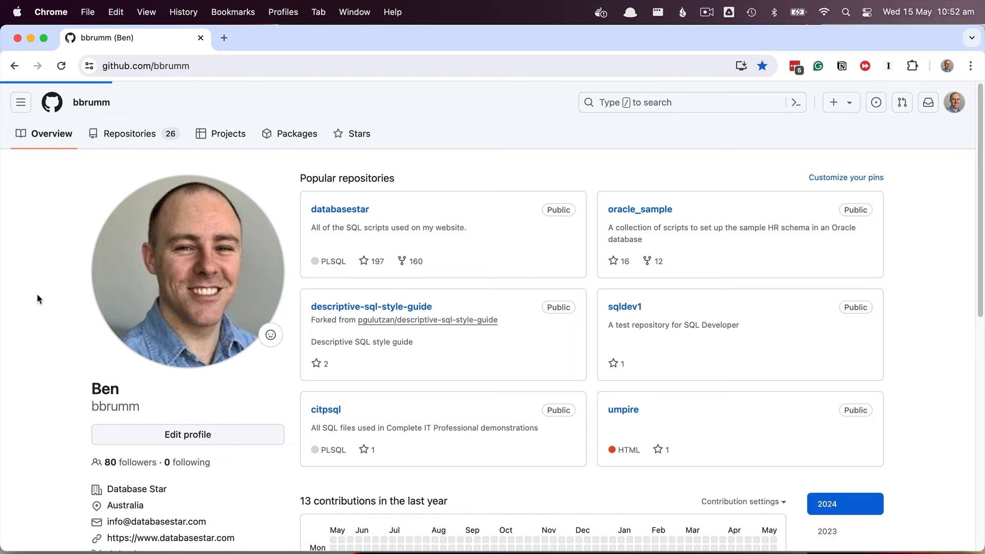
{"action": "left_click", "coordinate": [421, 183]}
{"action": "type", "text": "simple"}
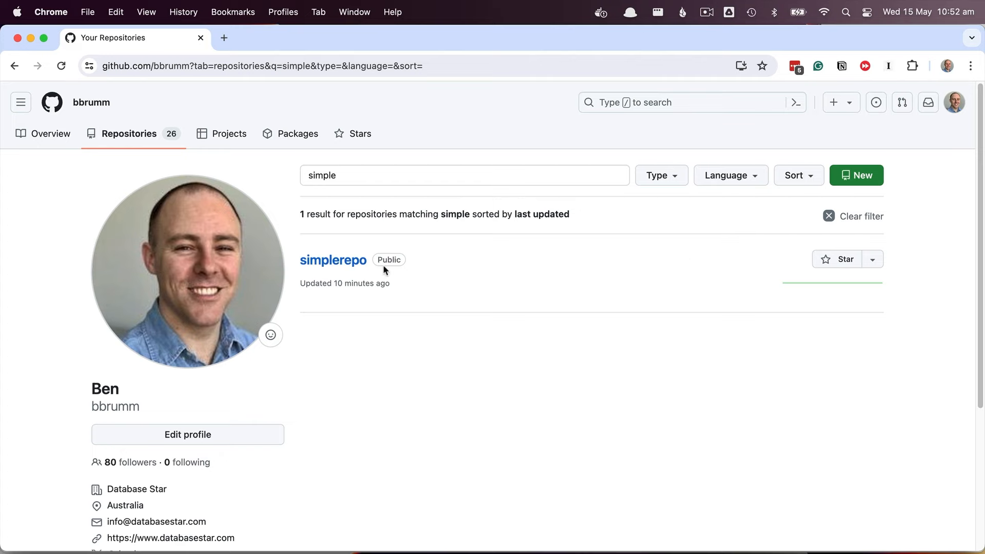
{"action": "left_click", "coordinate": [349, 261]}
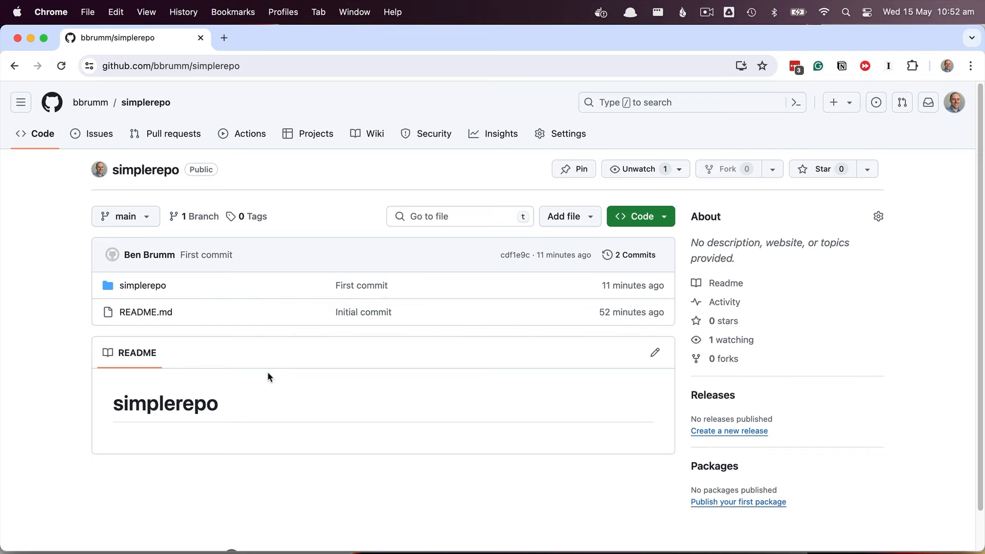
{"action": "left_click", "coordinate": [139, 285]}
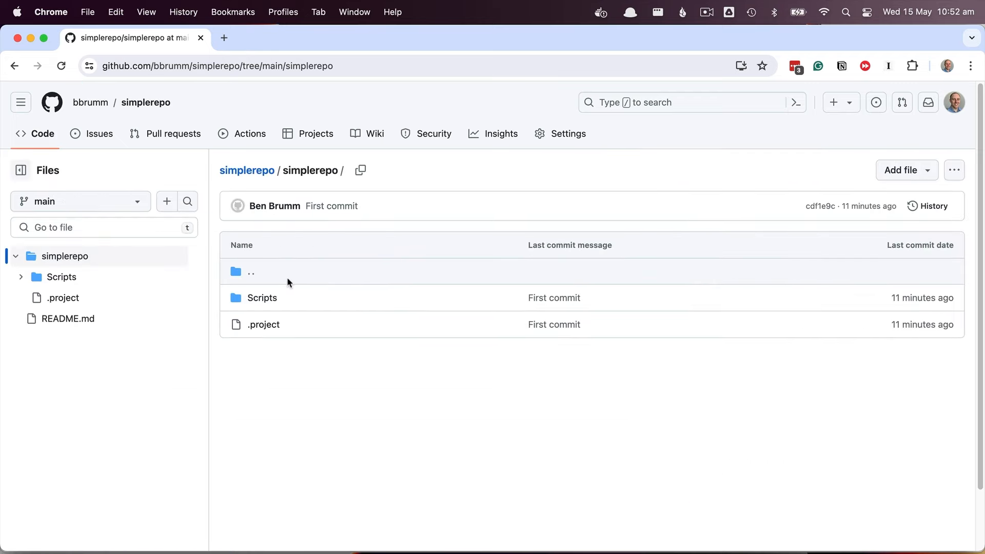
{"action": "left_click", "coordinate": [268, 300]}
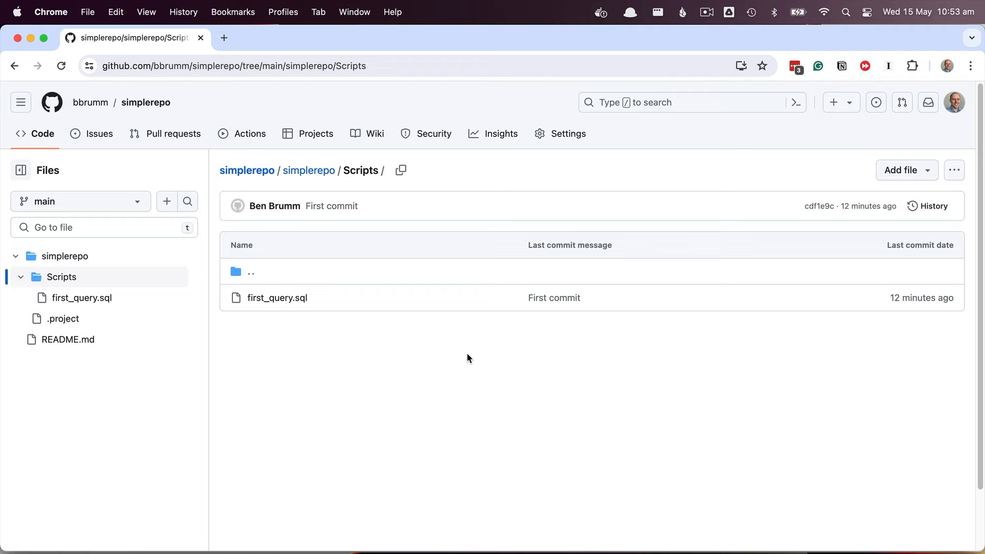
{"action": "left_click", "coordinate": [955, 102]}
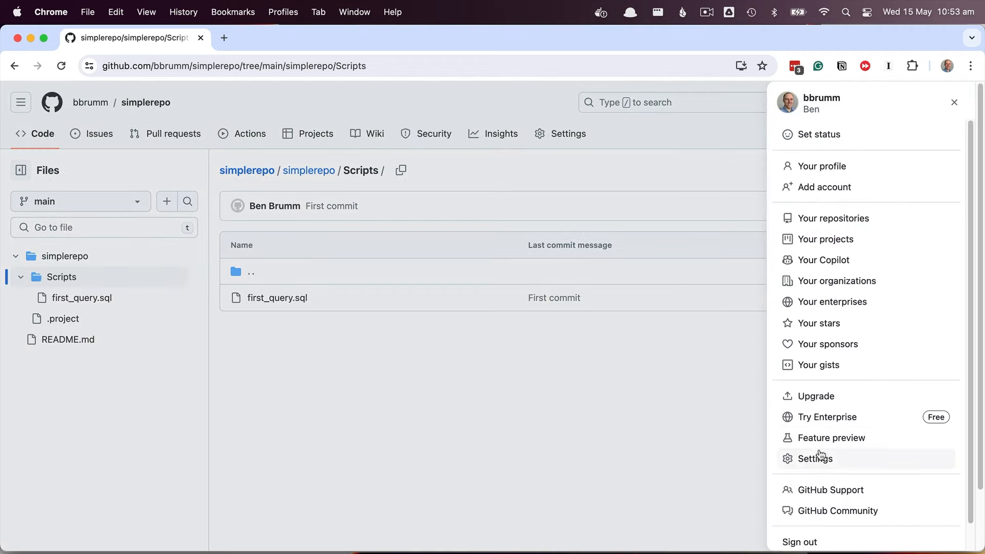
Step: Go to Developer settings and begin a new fine-grained personal access token
{"action": "left_click", "coordinate": [816, 459]}
{"action": "scroll", "coordinate": [161, 349], "scroll_direction": "down", "scroll_amount": 10}
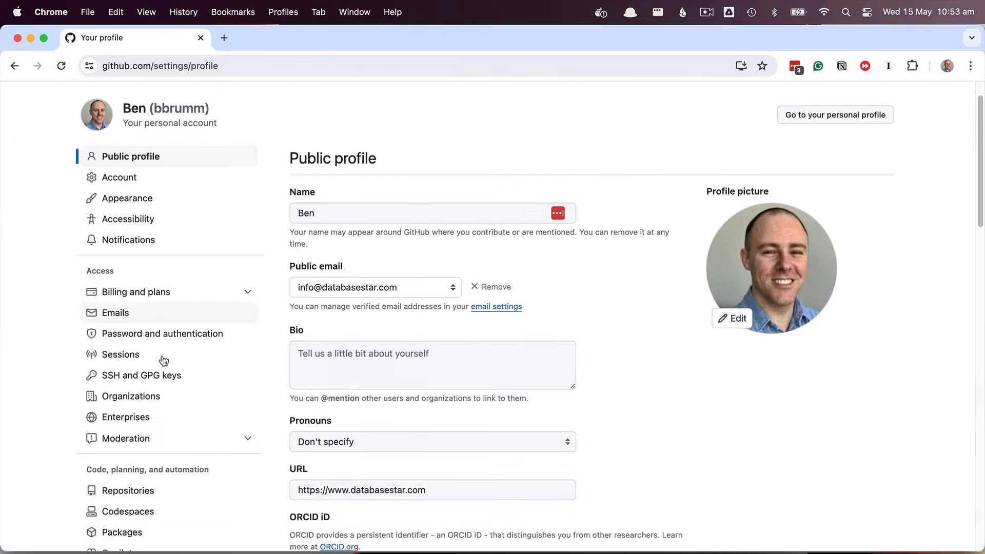
{"action": "scroll", "coordinate": [161, 349], "scroll_direction": "down", "scroll_amount": 2}
{"action": "left_click", "coordinate": [159, 345]}
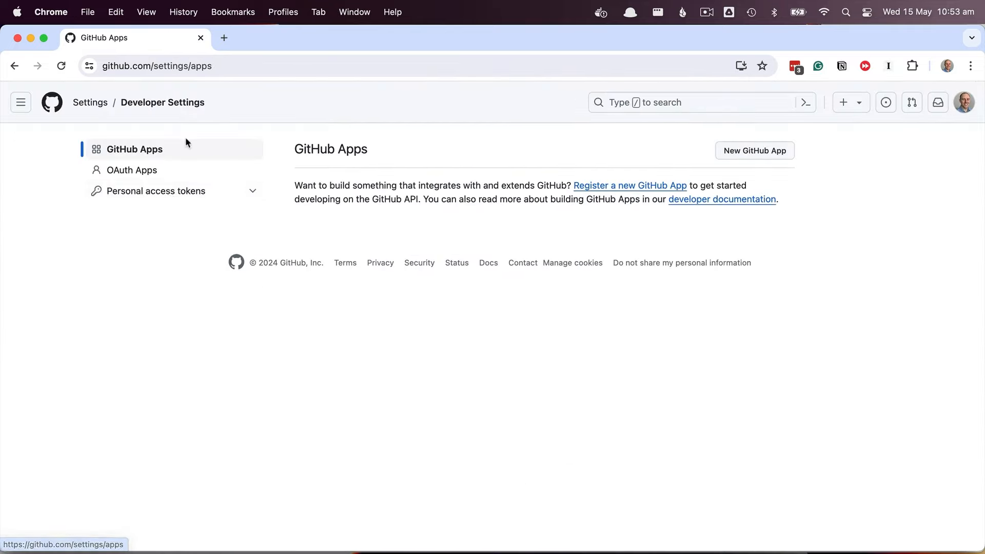
{"action": "left_click", "coordinate": [171, 194]}
{"action": "left_click", "coordinate": [154, 211]}
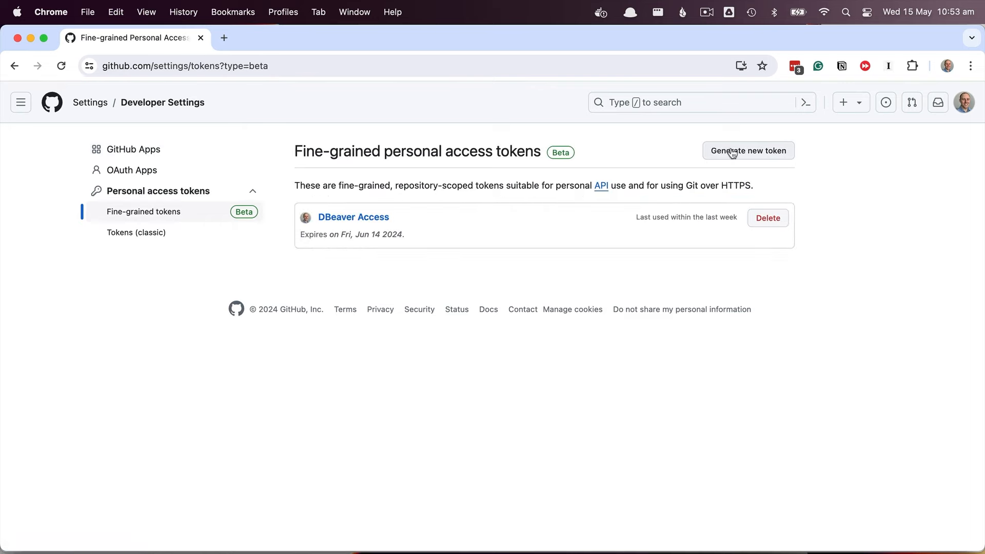
{"action": "left_click", "coordinate": [739, 154]}
Step: Name the token 'DBeaver databasestar', add a description, and limit it to the databasestar repository
{"action": "type", "text": "DBeaver databasestar"}
{"action": "key", "text": "Tab"}
{"action": "key", "text": "Tab"}
{"action": "type", "text": "A token for using DBeaver with the databasestar repo"}
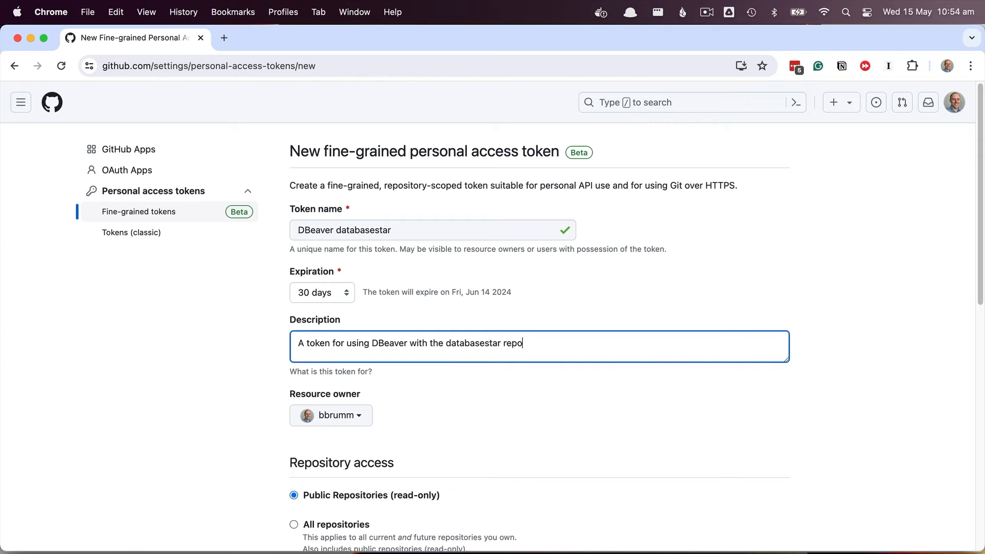
{"action": "scroll", "coordinate": [290, 394], "scroll_direction": "down", "scroll_amount": 4}
{"action": "left_click", "coordinate": [293, 394]}
{"action": "left_click", "coordinate": [319, 439]}
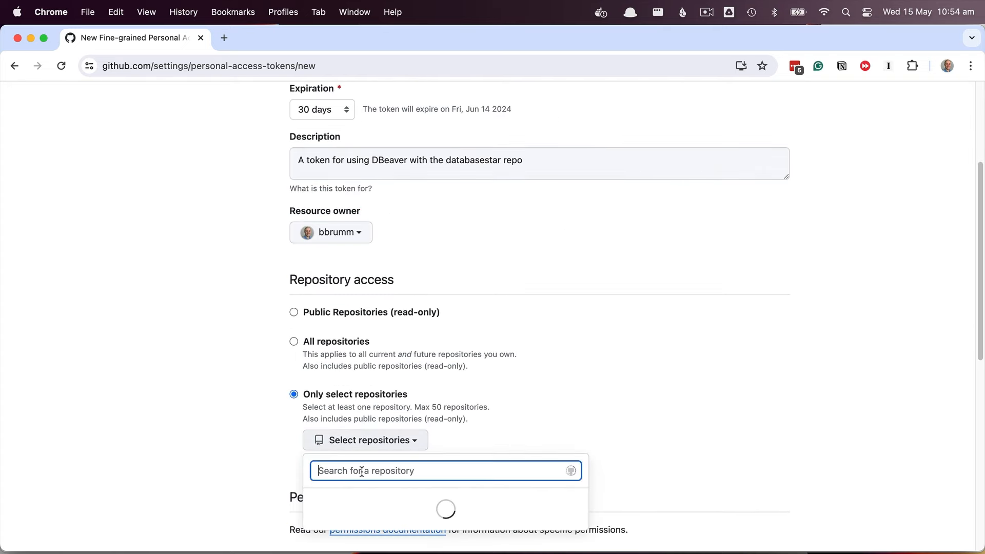
{"action": "type", "text": "databa"}
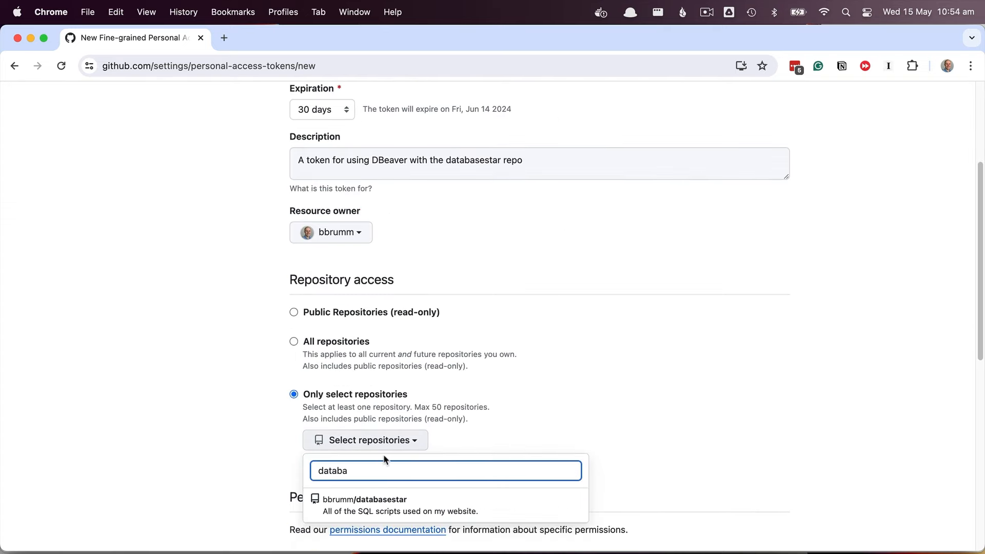
{"action": "left_click", "coordinate": [410, 506]}
Step: Grant Contents Read and write access, generate the token, and copy it
{"action": "scroll", "coordinate": [235, 429], "scroll_direction": "down", "scroll_amount": 8}
{"action": "left_click", "coordinate": [430, 215]}
{"action": "scroll", "coordinate": [472, 347], "scroll_direction": "down", "scroll_amount": 10}
{"action": "left_click", "coordinate": [758, 175]}
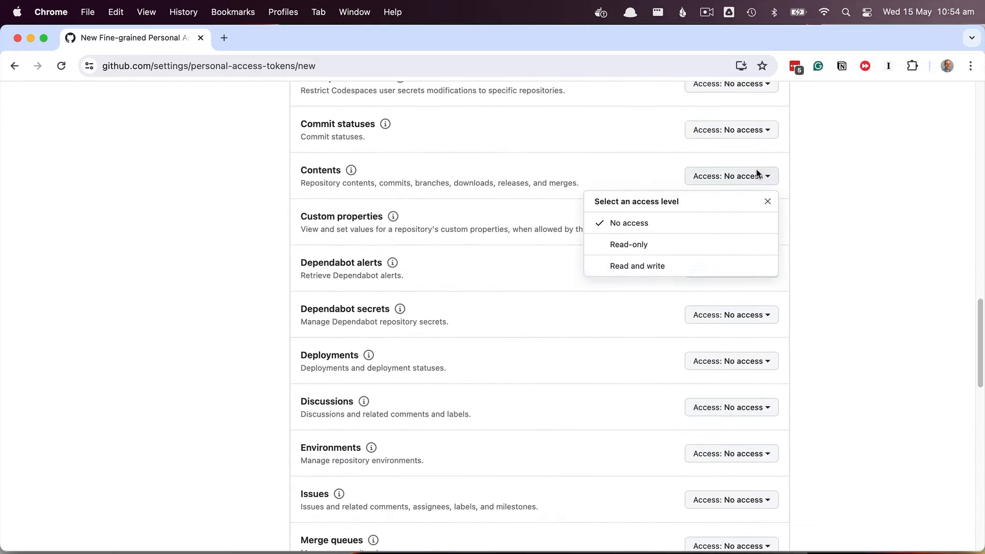
{"action": "left_click", "coordinate": [666, 267]}
{"action": "scroll", "coordinate": [861, 372], "scroll_direction": "down", "scroll_amount": 15}
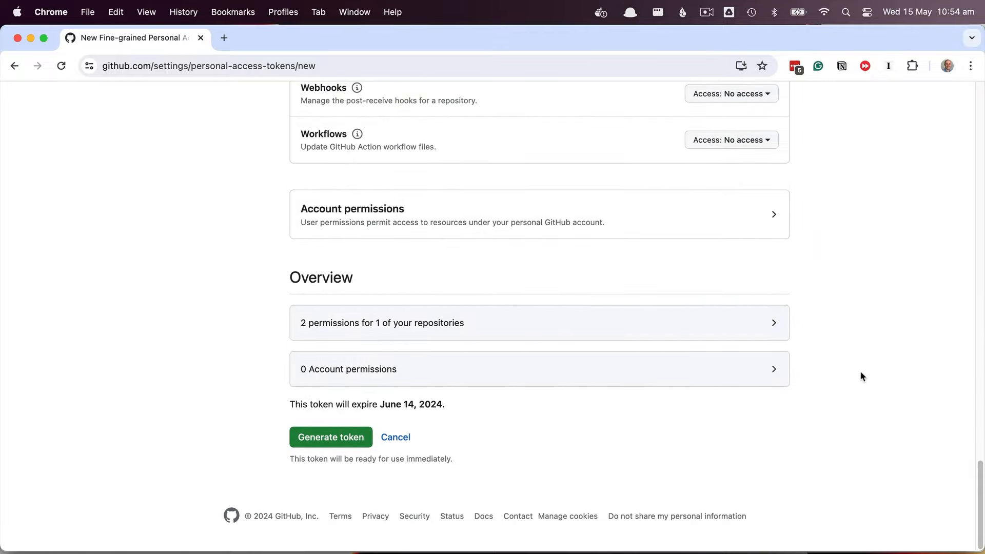
{"action": "left_click", "coordinate": [323, 437]}
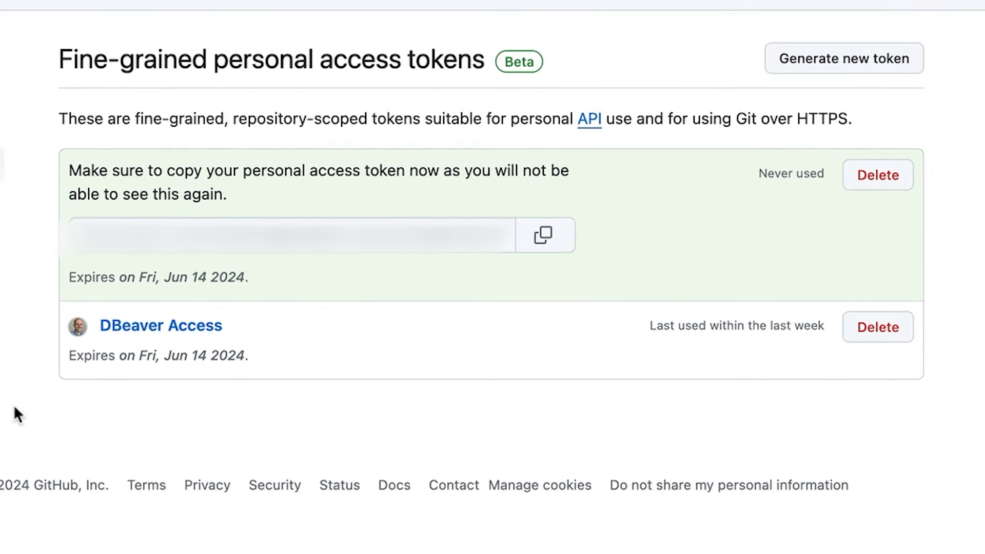
{"action": "left_click", "coordinate": [556, 239]}
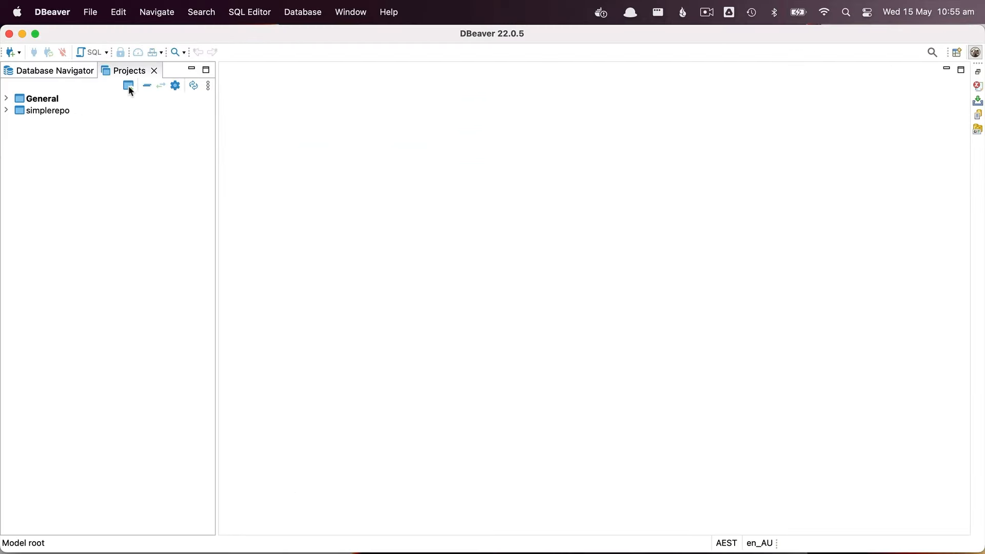
{"action": "left_click", "coordinate": [128, 87]}
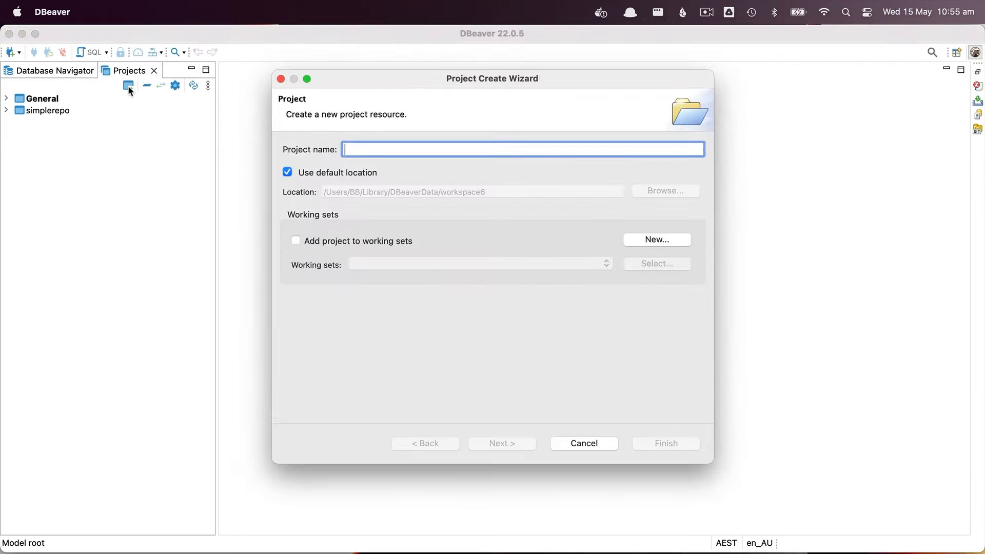
Step: Create project databasestar and share it into new Git repository /Users/BB/git/databasestar on branch main
{"action": "type", "text": "databasestar"}
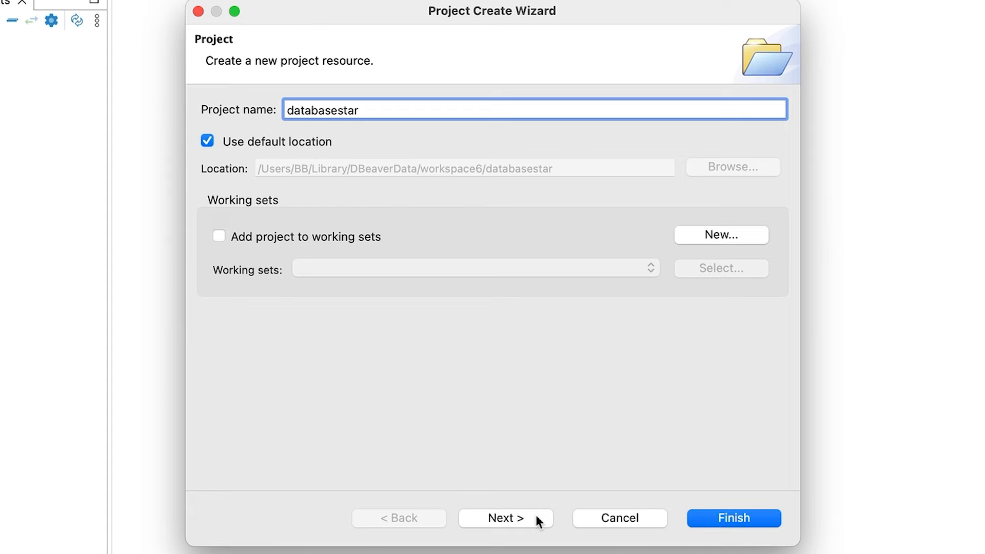
{"action": "left_click", "coordinate": [718, 518]}
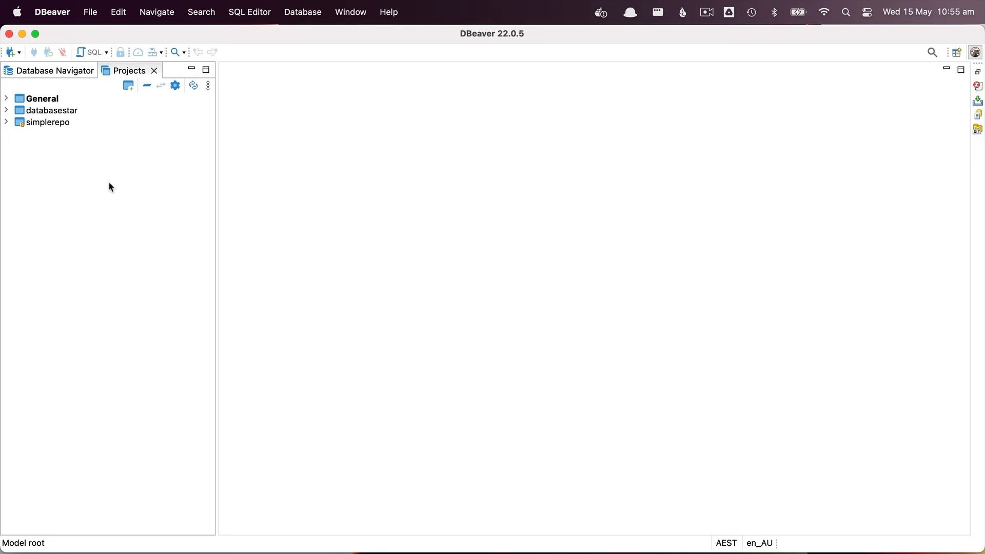
{"action": "right_click", "coordinate": [47, 111]}
{"action": "mouse_move", "coordinate": [101, 313]}
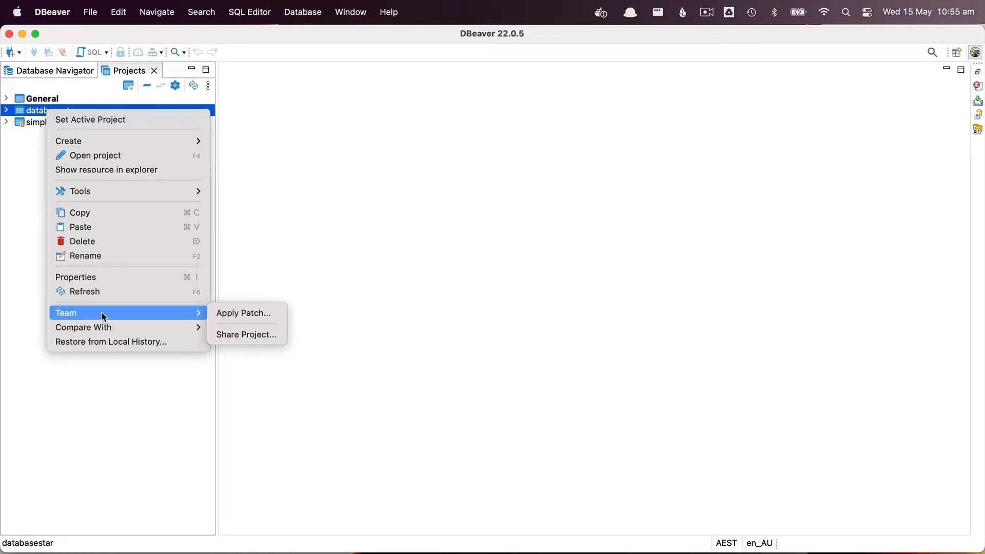
{"action": "left_click", "coordinate": [267, 334]}
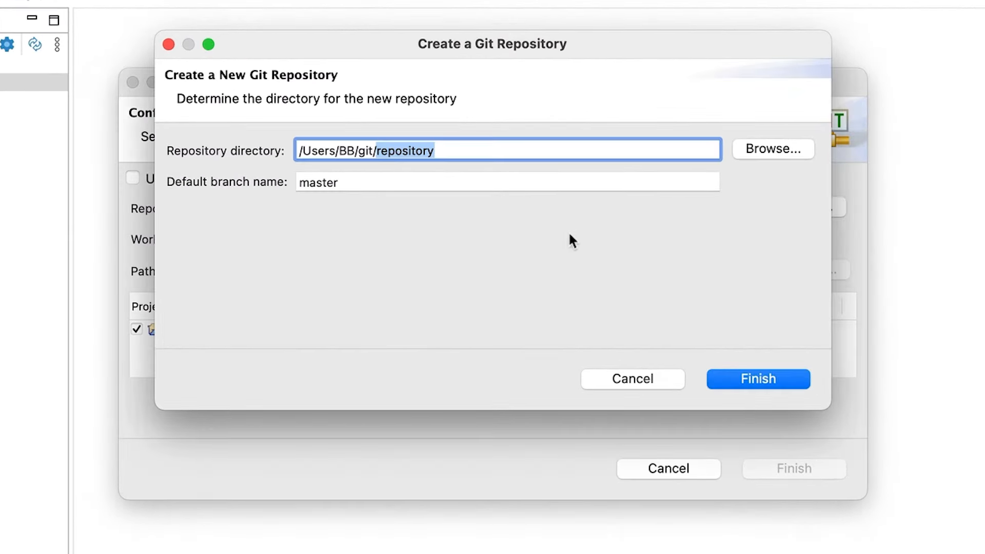
{"action": "key", "text": "alt+BackSpace"}
{"action": "type", "text": "databasestar"}
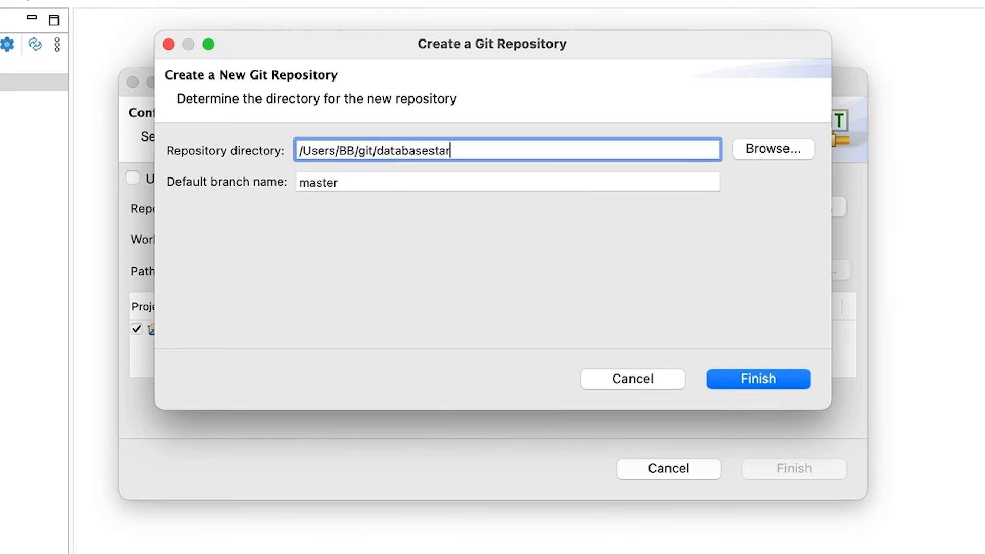
{"action": "key", "text": "Tab"}
{"action": "type", "text": "main"}
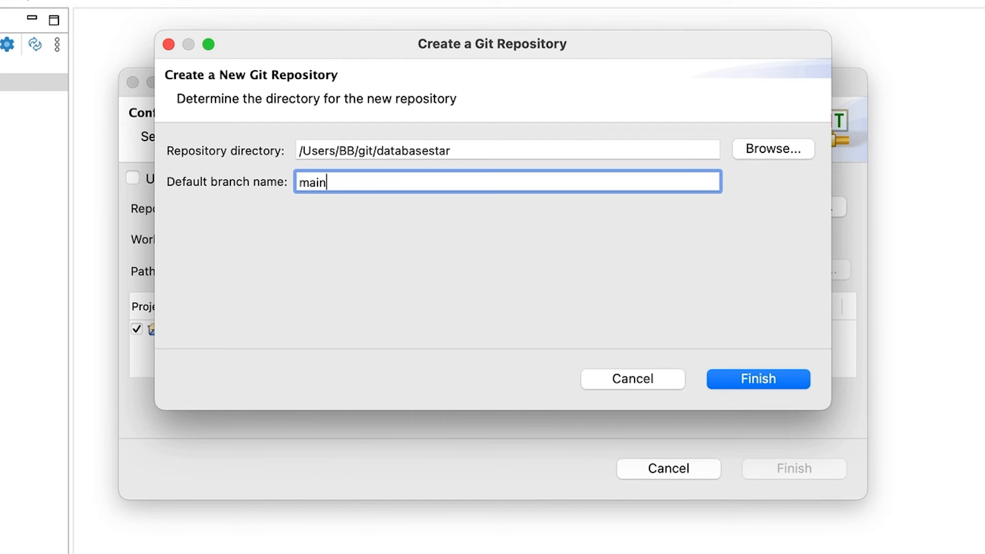
{"action": "left_click", "coordinate": [752, 377]}
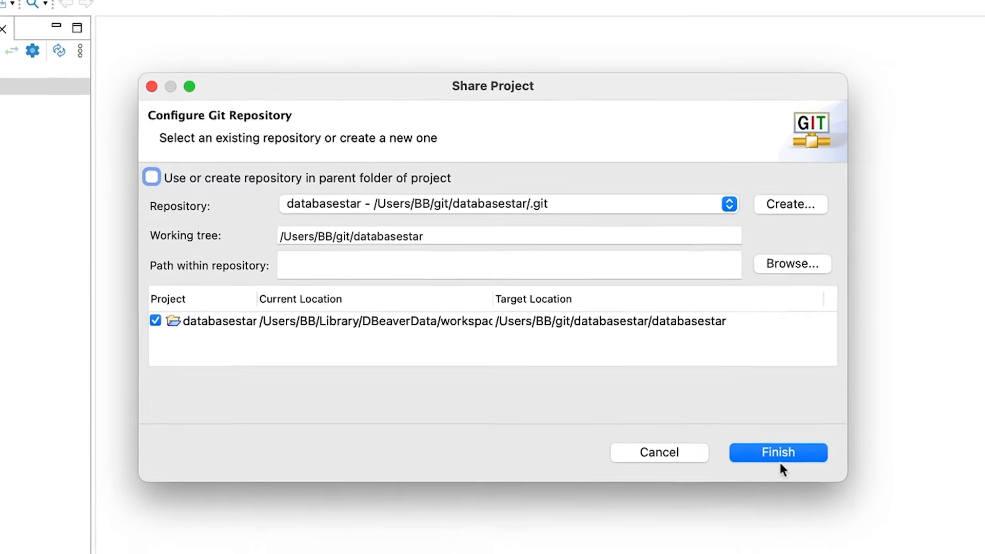
{"action": "left_click", "coordinate": [793, 469]}
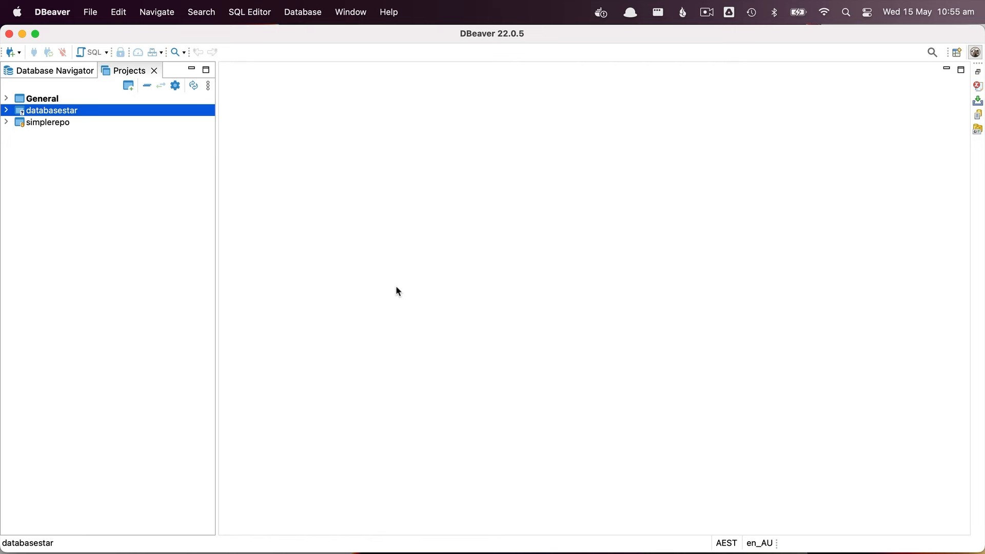
Step: Open the Pull wizard for the databasestar project from its Team menu
{"action": "right_click", "coordinate": [66, 114]}
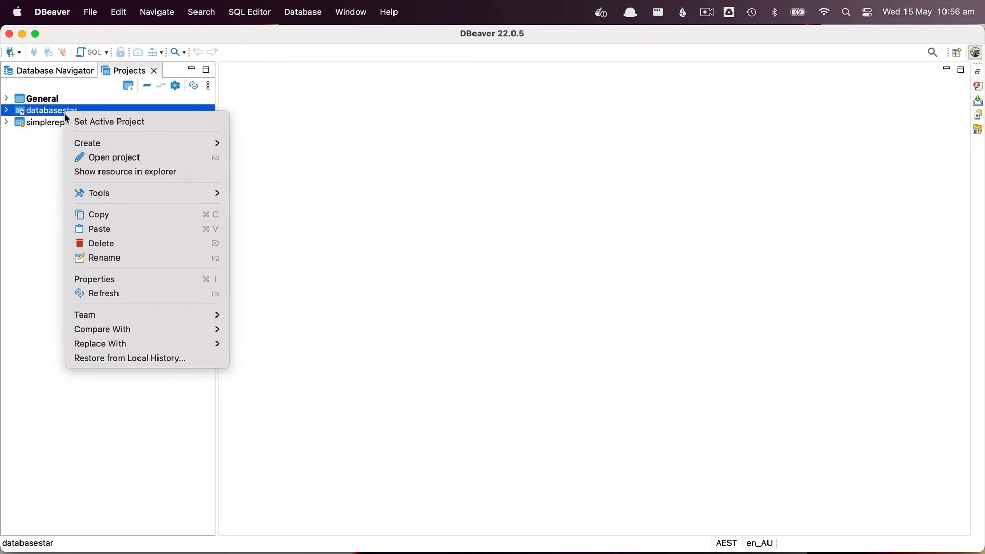
{"action": "mouse_move", "coordinate": [122, 318]}
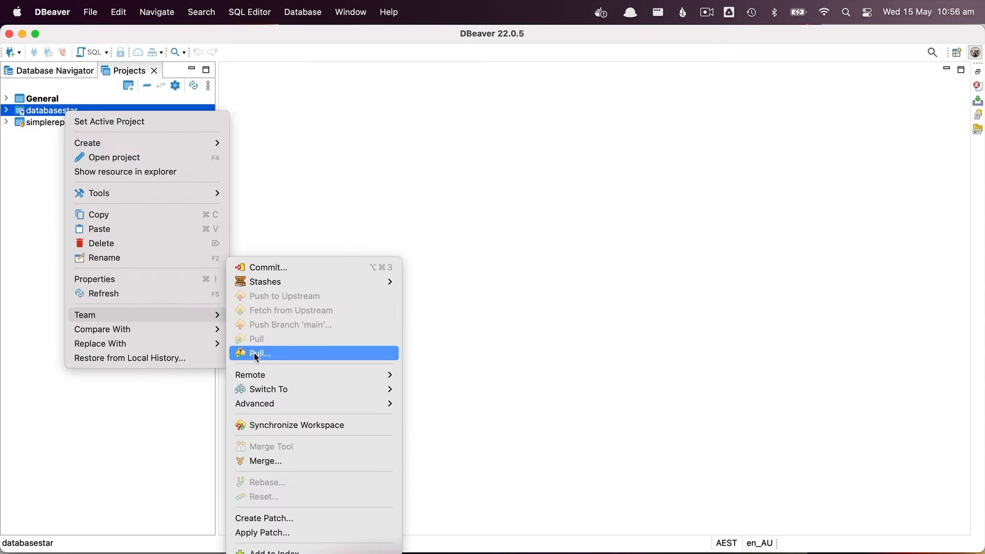
{"action": "left_click", "coordinate": [277, 354]}
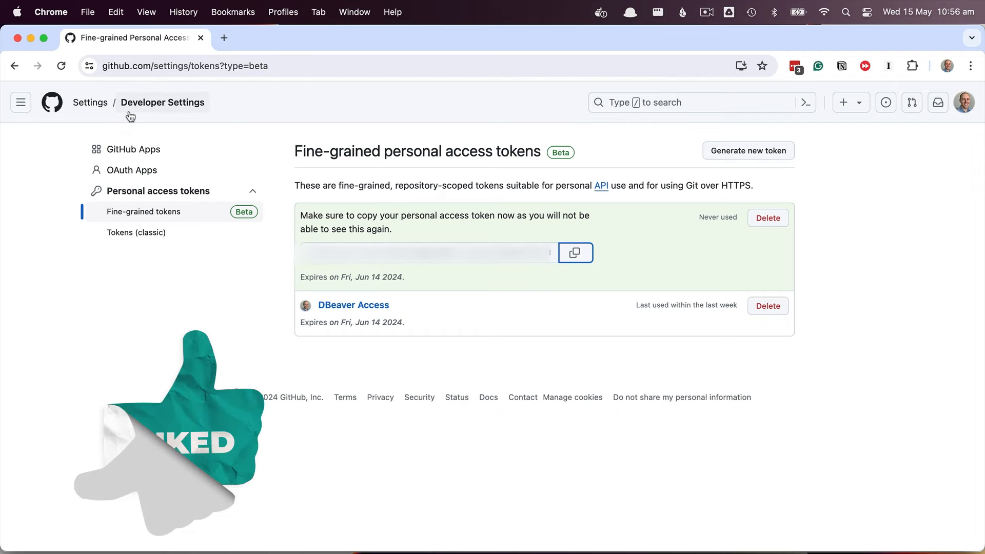
Step: Copy the databasestar repository's HTTPS clone URL from GitHub's Code dropdown
{"action": "left_click", "coordinate": [964, 102]}
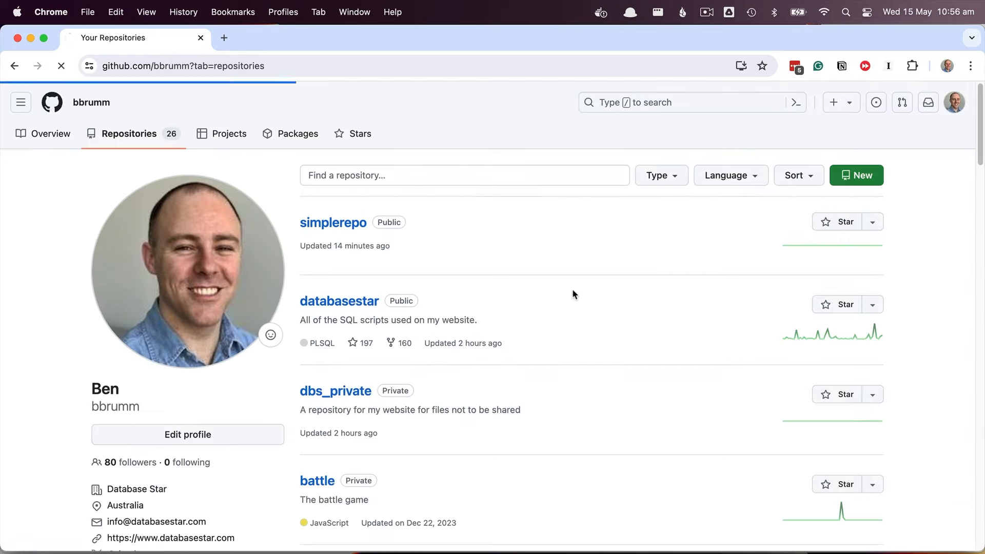
{"action": "left_click", "coordinate": [665, 218]}
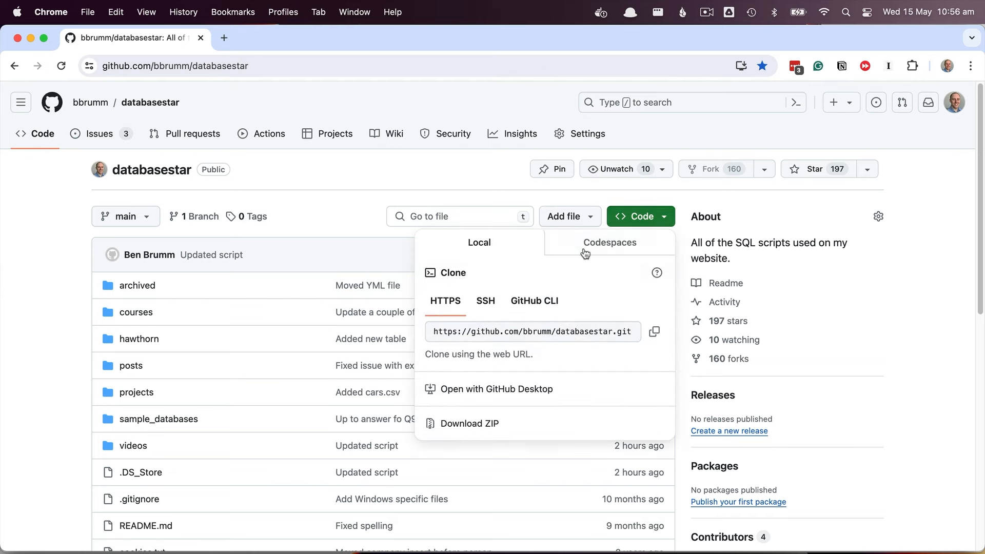
{"action": "left_click", "coordinate": [654, 331]}
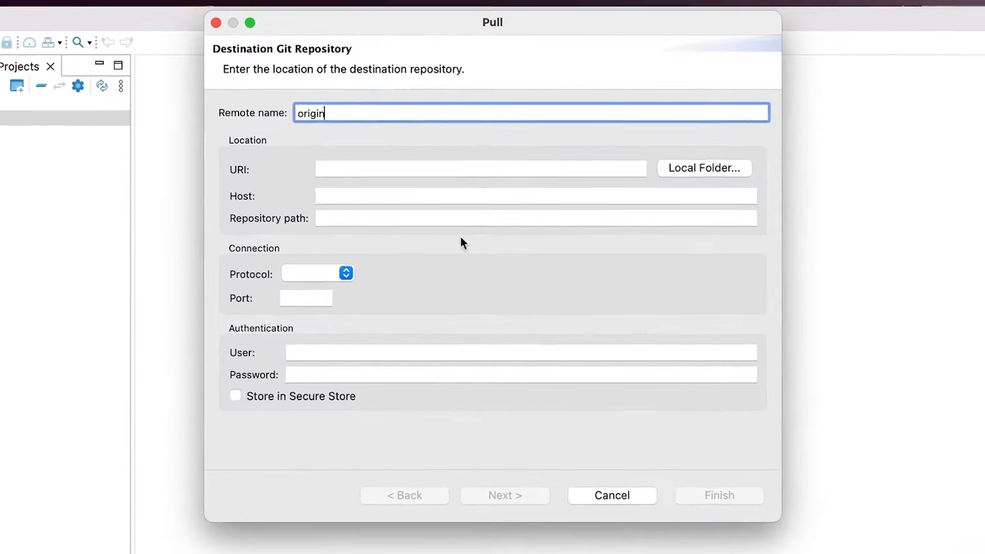
Step: Fill the Pull wizard with the copied clone URL, GitHub username and access token
{"action": "left_click", "coordinate": [369, 149]}
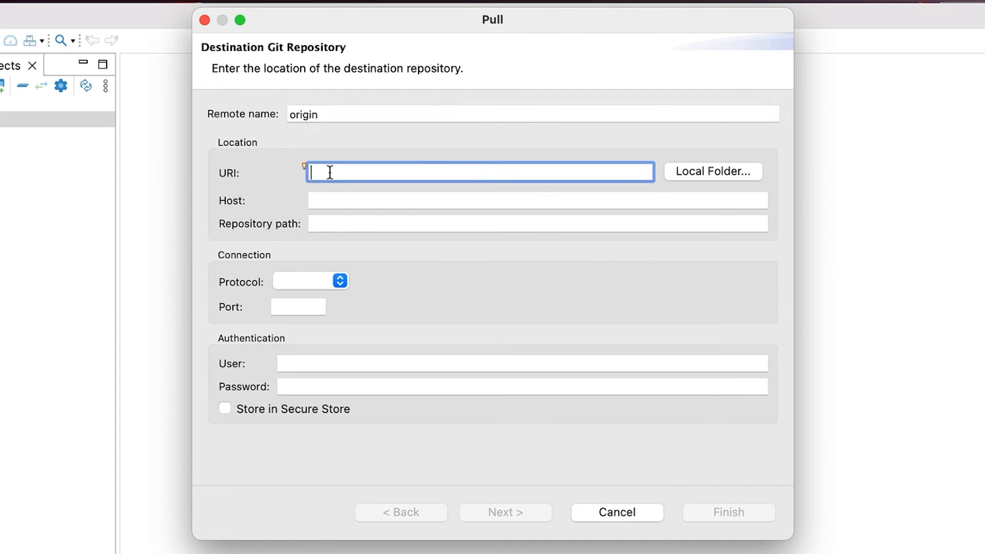
{"action": "key", "text": "super+v"}
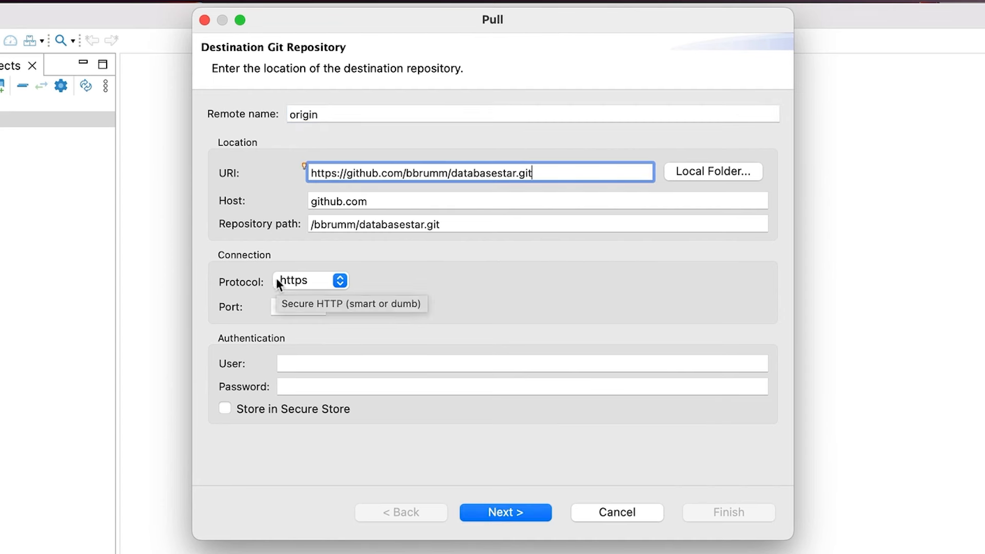
{"action": "left_click", "coordinate": [288, 363]}
{"action": "type", "text": "bbrumm"}
{"action": "left_click", "coordinate": [288, 386]}
{"action": "key", "text": "super+v"}
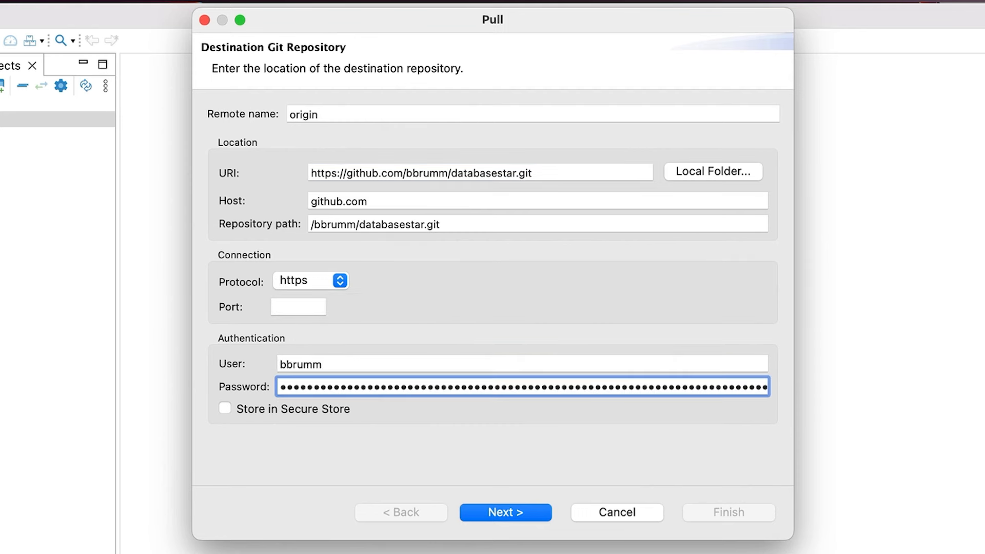
{"action": "left_click", "coordinate": [501, 513]}
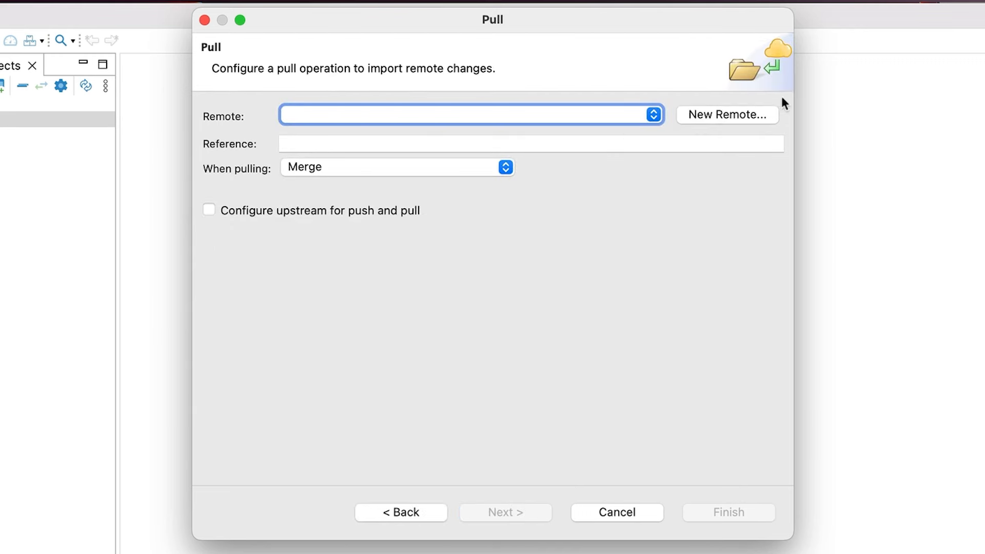
Step: Save the origin remote and pull branch main into the databasestar project
{"action": "left_click", "coordinate": [730, 114]}
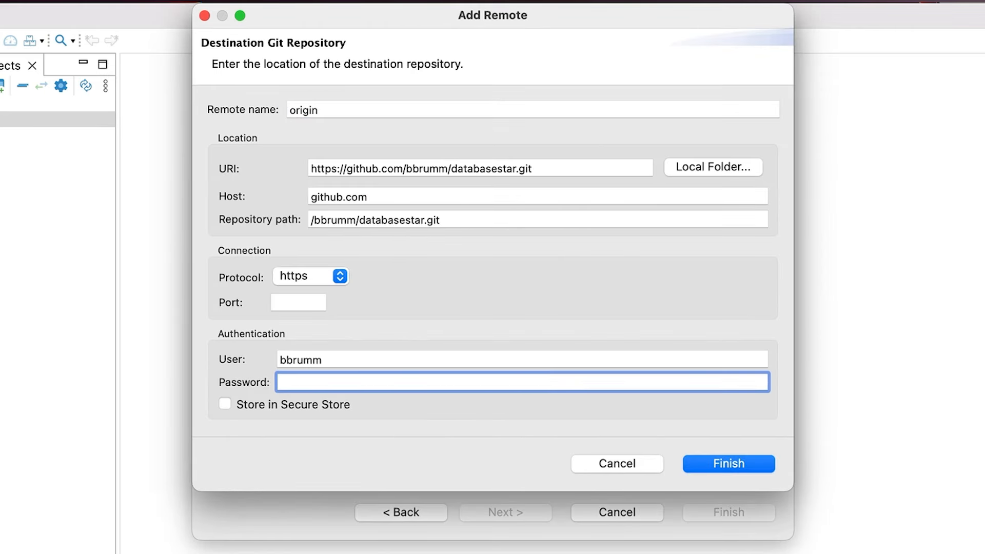
{"action": "key", "text": "super+v"}
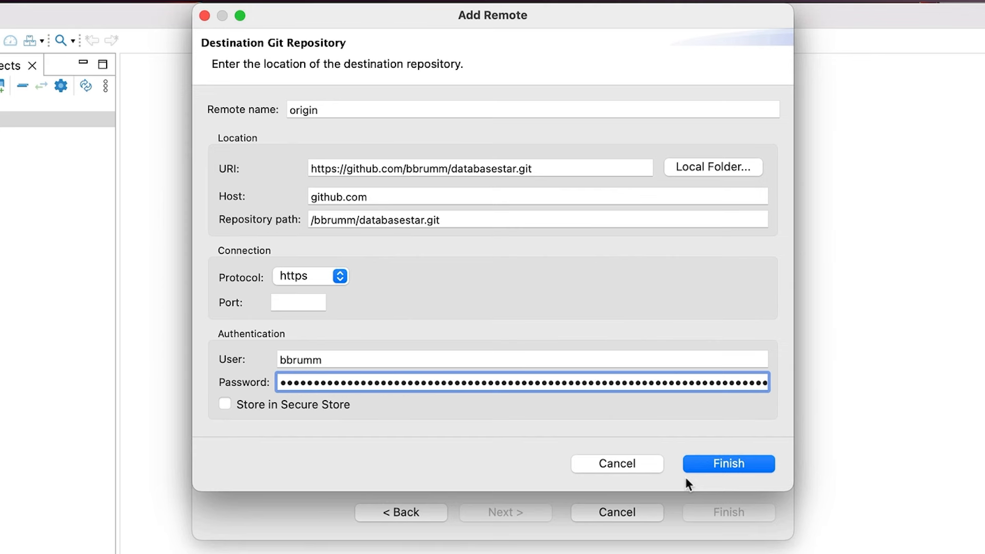
{"action": "left_click", "coordinate": [734, 467]}
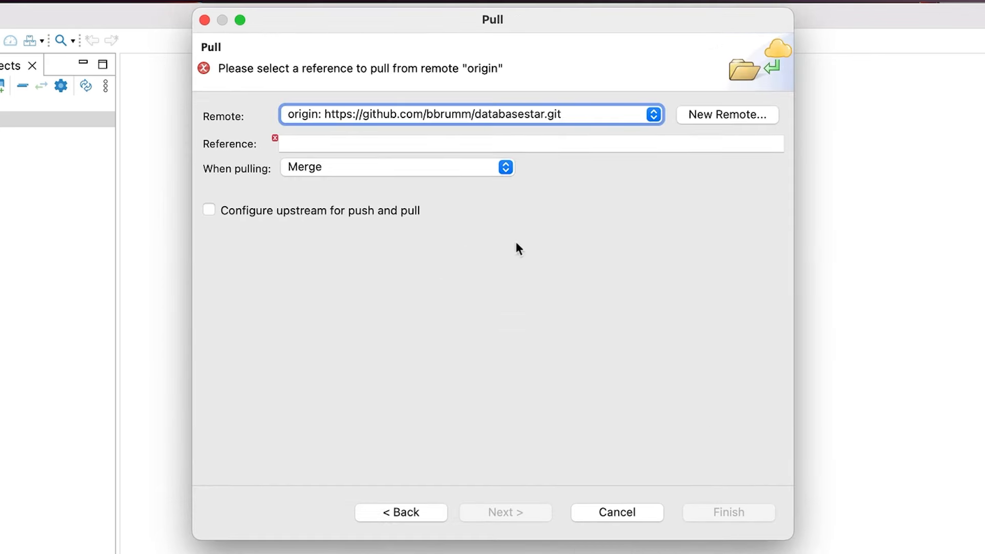
{"action": "left_click", "coordinate": [328, 145]}
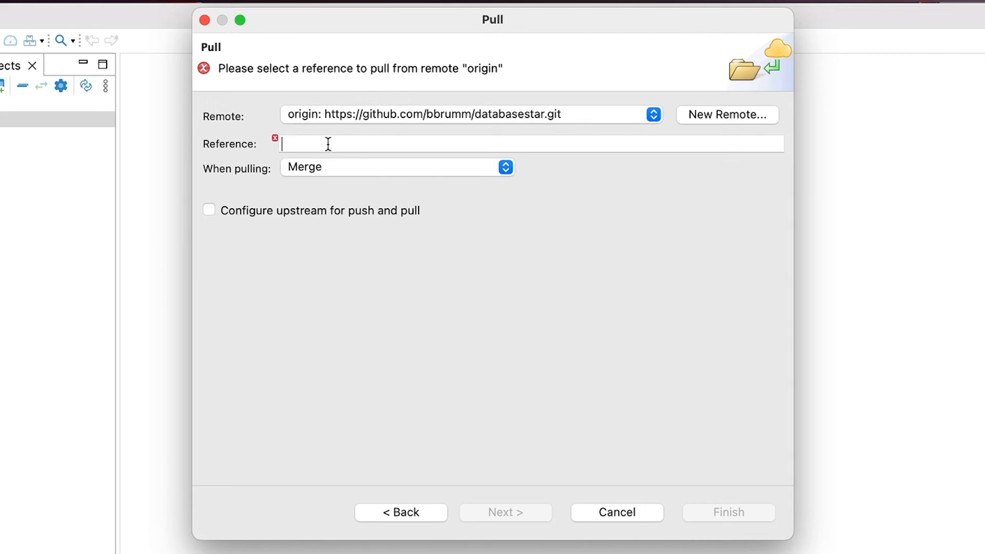
{"action": "type", "text": "main"}
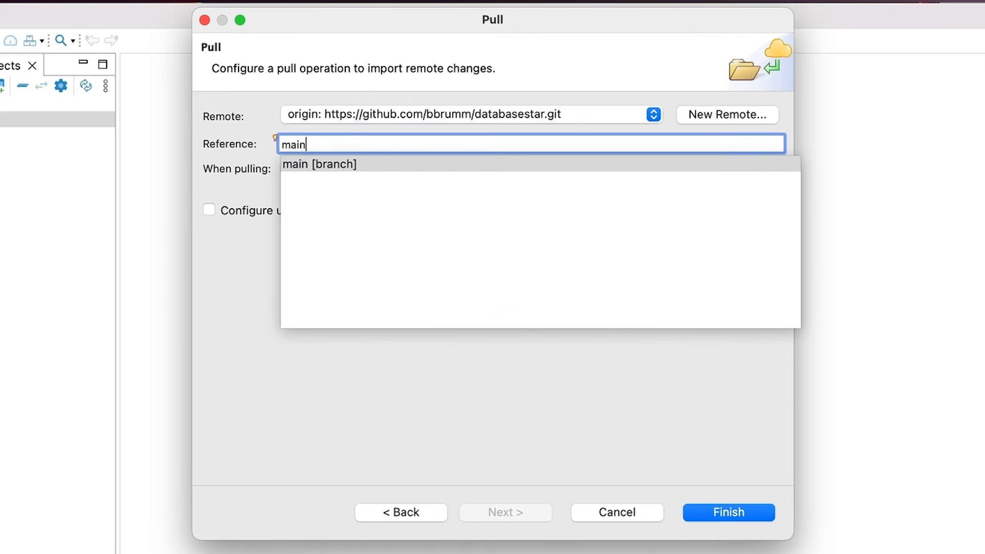
{"action": "double_click", "coordinate": [342, 163]}
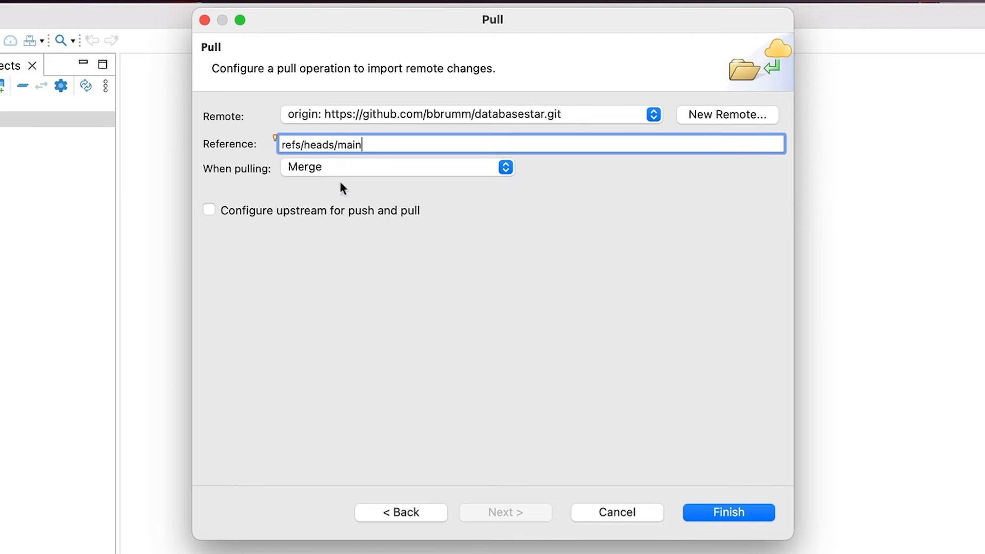
{"action": "left_click", "coordinate": [747, 514]}
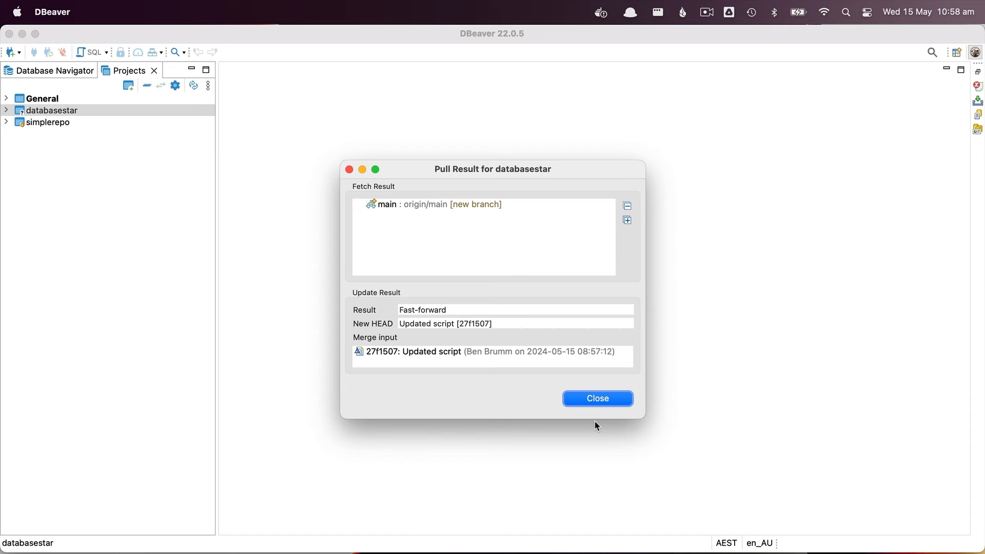
Step: Close the Pull Result and expand the databasestar project in Projects
{"action": "left_click", "coordinate": [612, 399]}
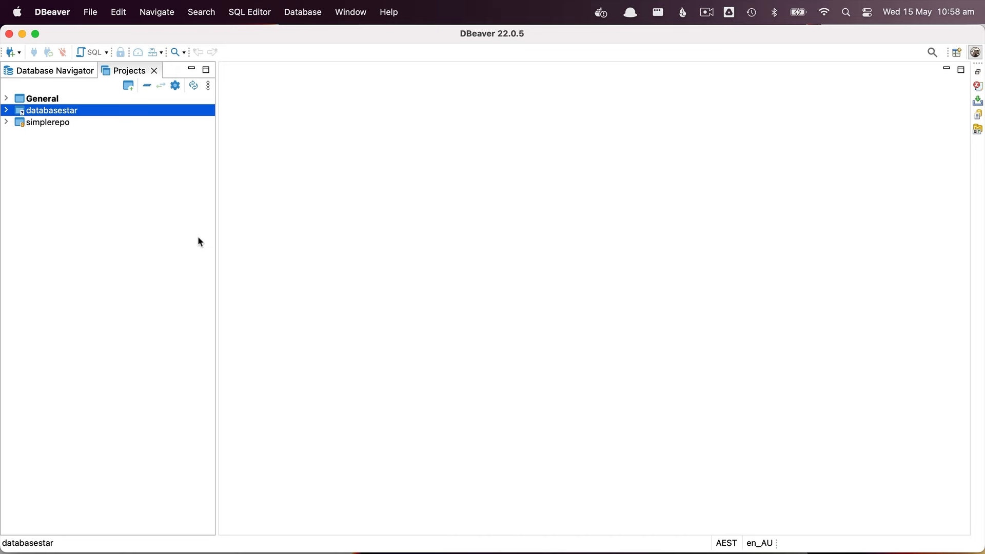
{"action": "left_click", "coordinate": [6, 111]}
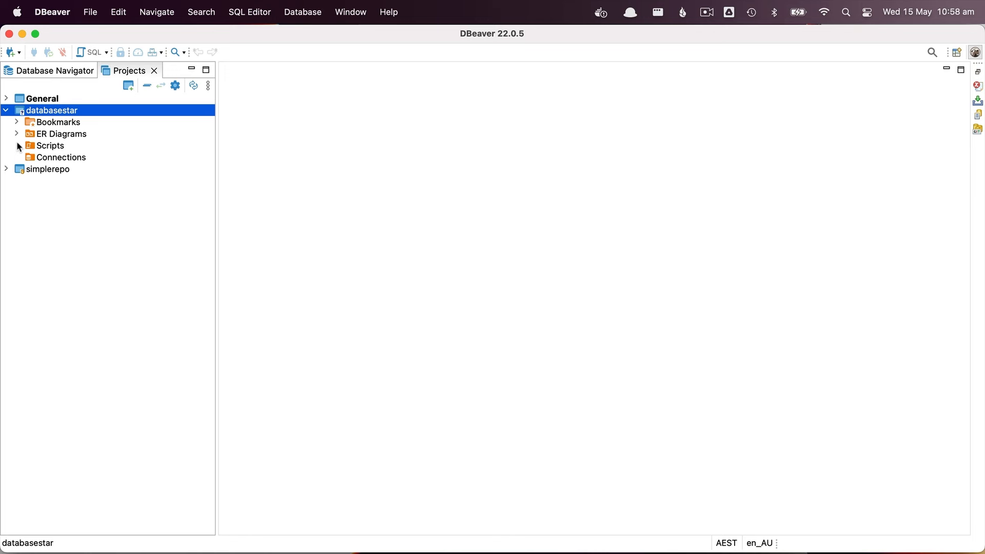
{"action": "left_click", "coordinate": [17, 134]}
Step: Show databasestar in a bottom-docked Git Repositories view and expand its databasestar folder
{"action": "mouse_move", "coordinate": [132, 307]}
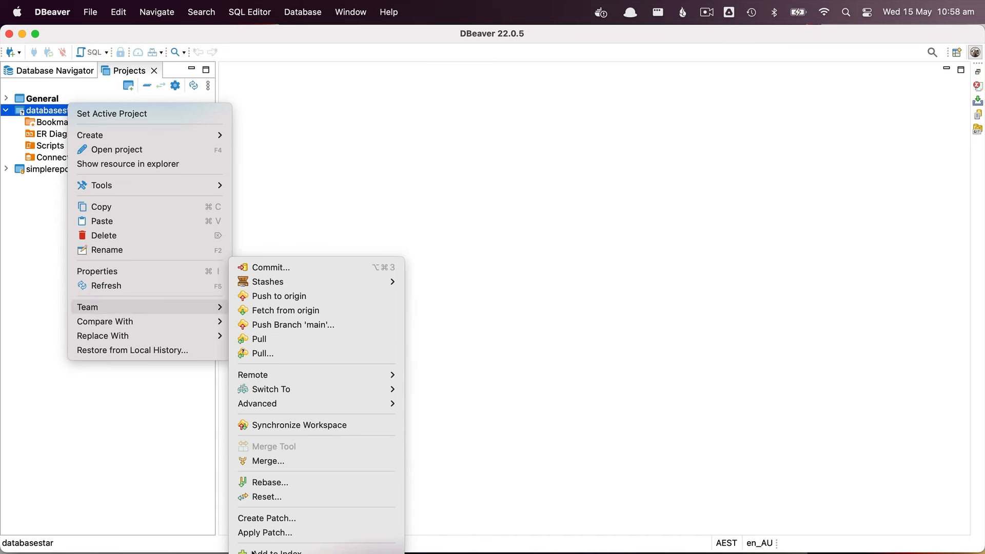
{"action": "left_click", "coordinate": [288, 551]}
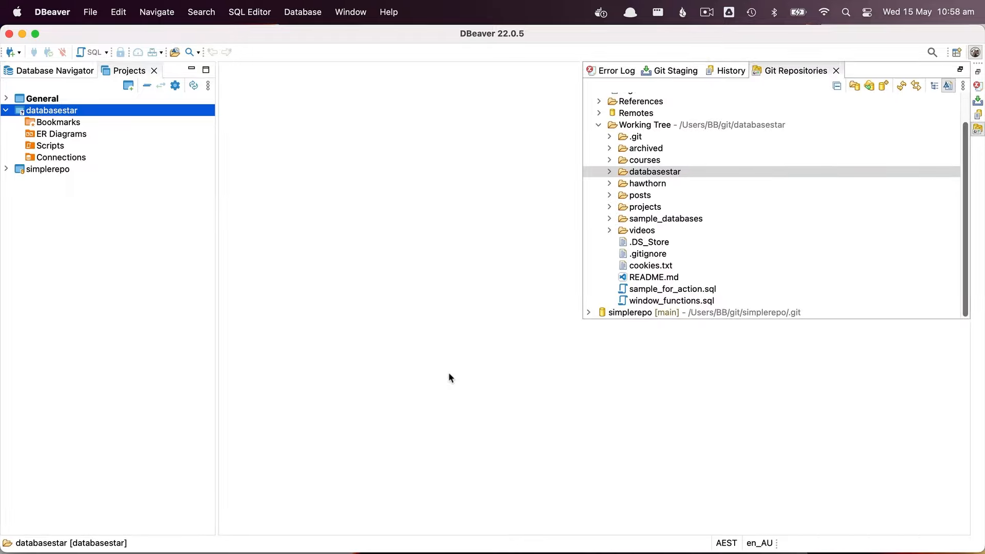
{"action": "left_click_drag", "start_coordinate": [901, 72], "coordinate": [343, 408]}
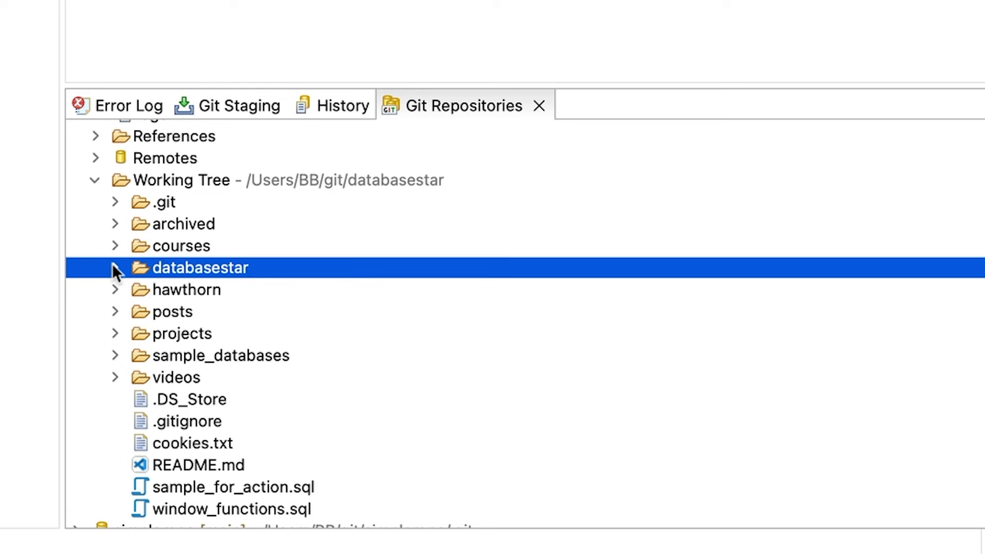
{"action": "scroll", "coordinate": [272, 222], "scroll_direction": "up", "scroll_amount": 3}
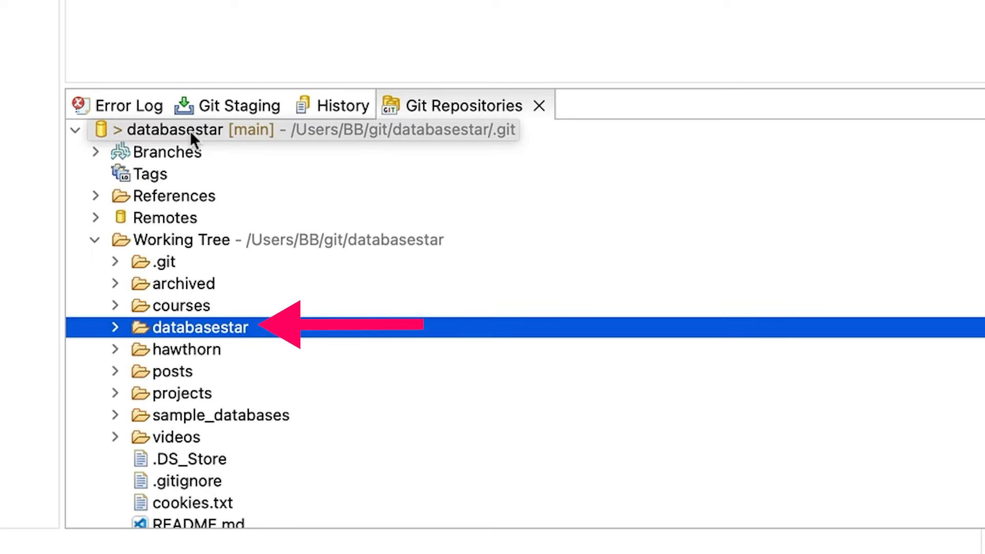
{"action": "left_click", "coordinate": [115, 328]}
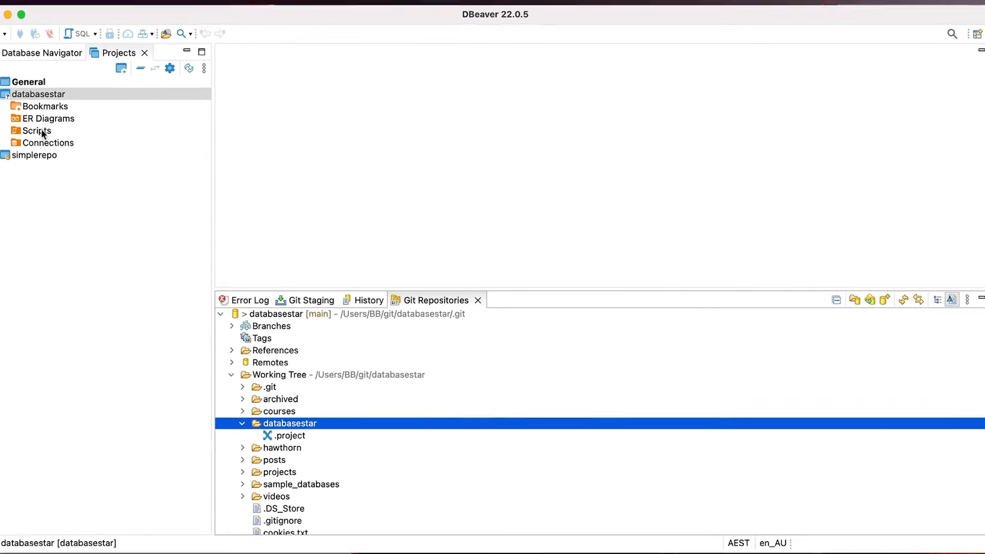
Step: Create a new Script.sql under Scripts containing SELECT 'test'; and save it
{"action": "right_click", "coordinate": [43, 131]}
{"action": "mouse_move", "coordinate": [200, 140]}
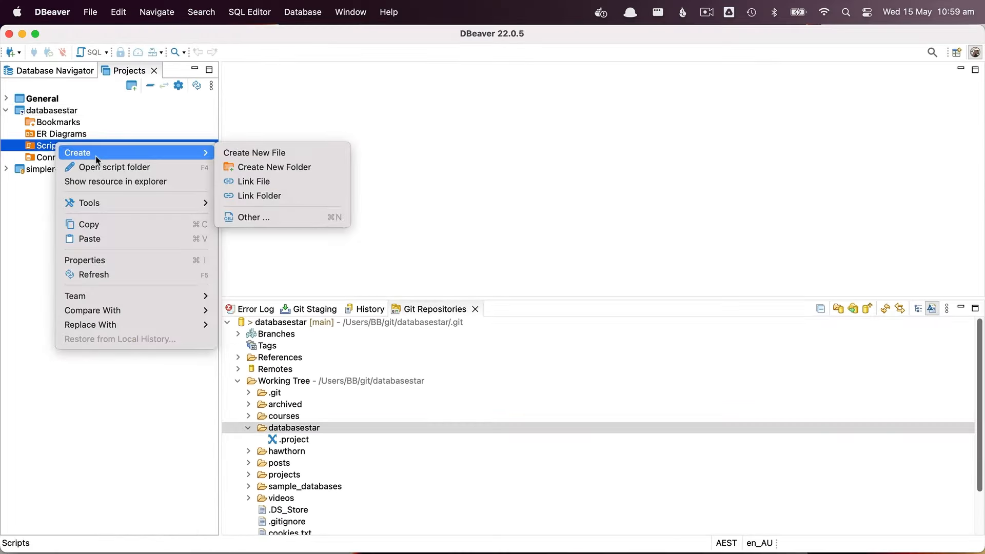
{"action": "left_click", "coordinate": [246, 152]}
{"action": "type", "text": "SELECT 'test';"}
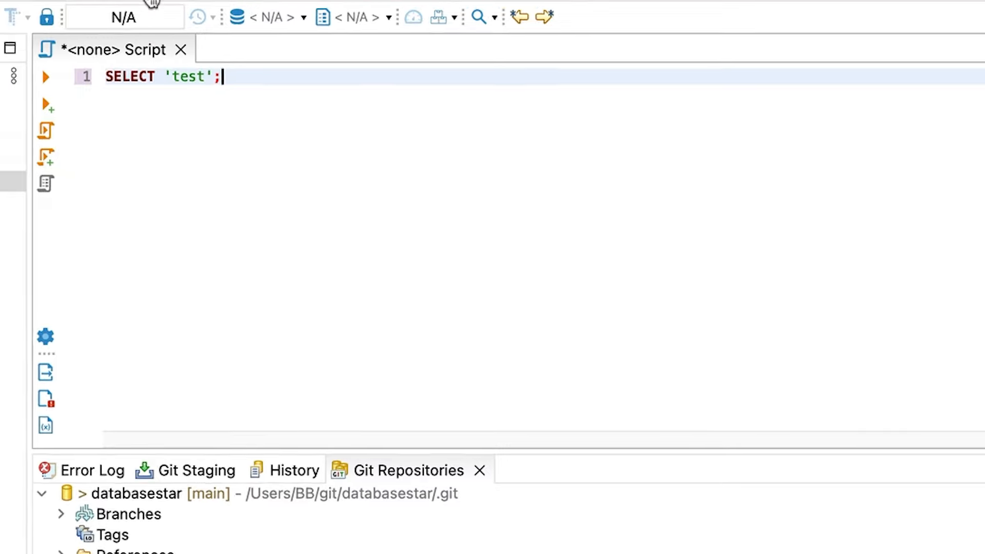
{"action": "left_click", "coordinate": [90, 12]}
{"action": "left_click", "coordinate": [105, 90]}
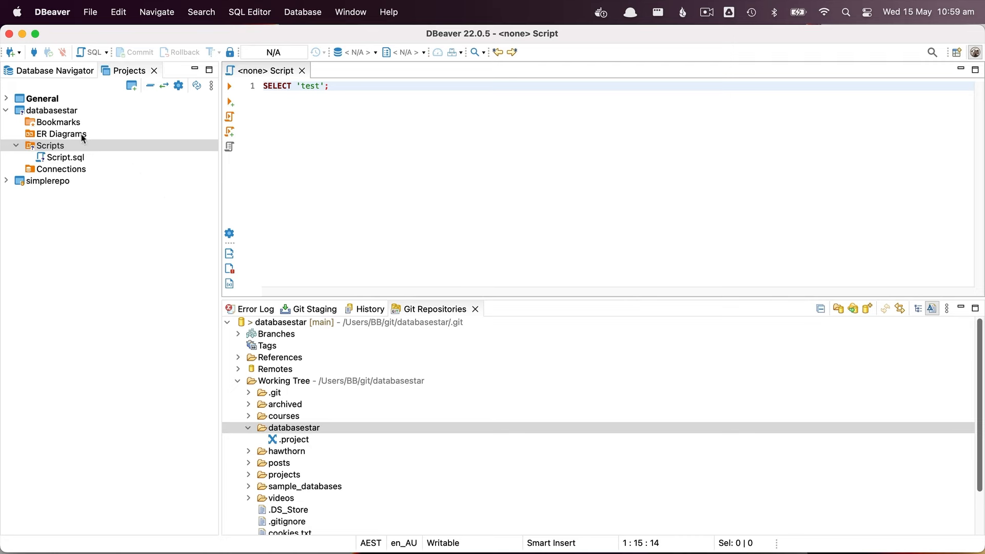
Step: Stage Script.sql and .project for a commit with message 'Added test script'
{"action": "right_click", "coordinate": [51, 111]}
{"action": "mouse_move", "coordinate": [117, 315]}
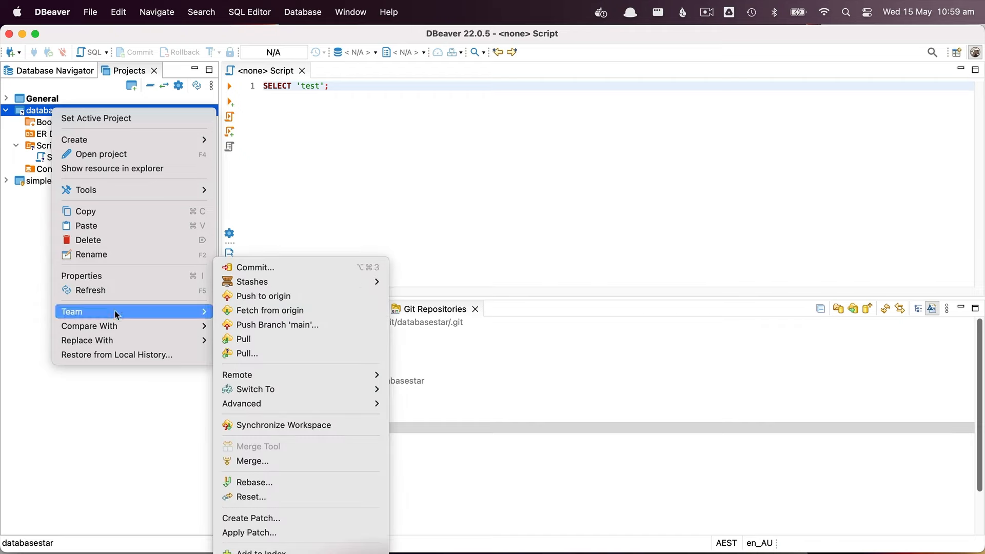
{"action": "left_click", "coordinate": [267, 267]}
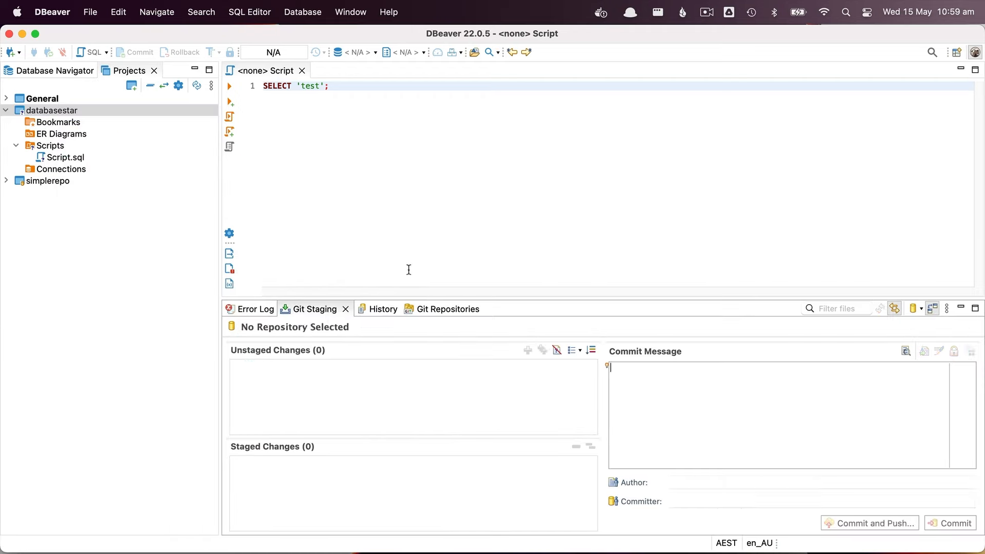
{"action": "left_click", "coordinate": [355, 378]}
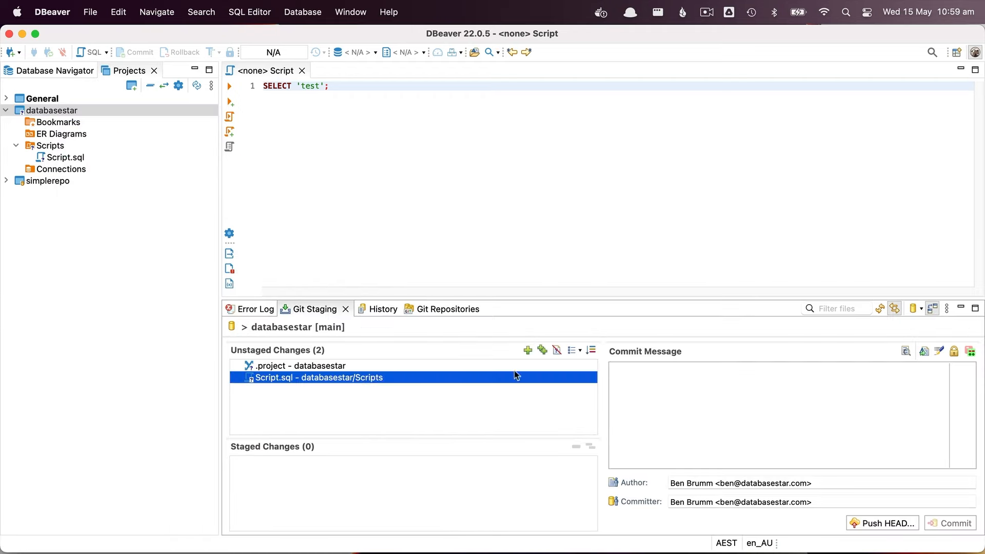
{"action": "left_click", "coordinate": [543, 351]}
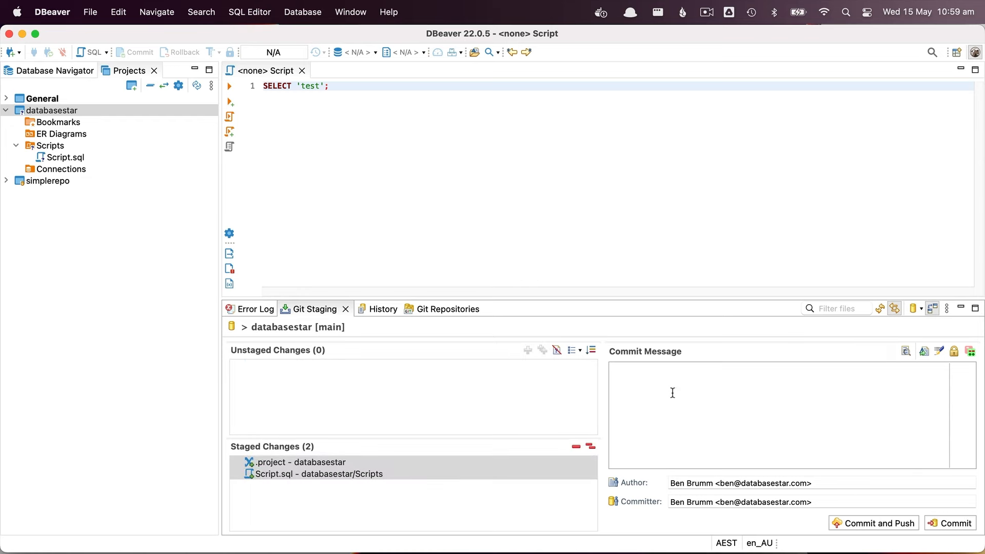
{"action": "left_click", "coordinate": [673, 392]}
{"action": "type", "text": "Added test script"}
Step: Commit and push to origin main, signing in with the GitHub credentials
{"action": "left_click", "coordinate": [868, 525]}
{"action": "type", "text": "bbrumm"}
{"action": "key", "text": "Tab"}
{"action": "key", "text": "super+v"}
{"action": "key", "text": "Return"}
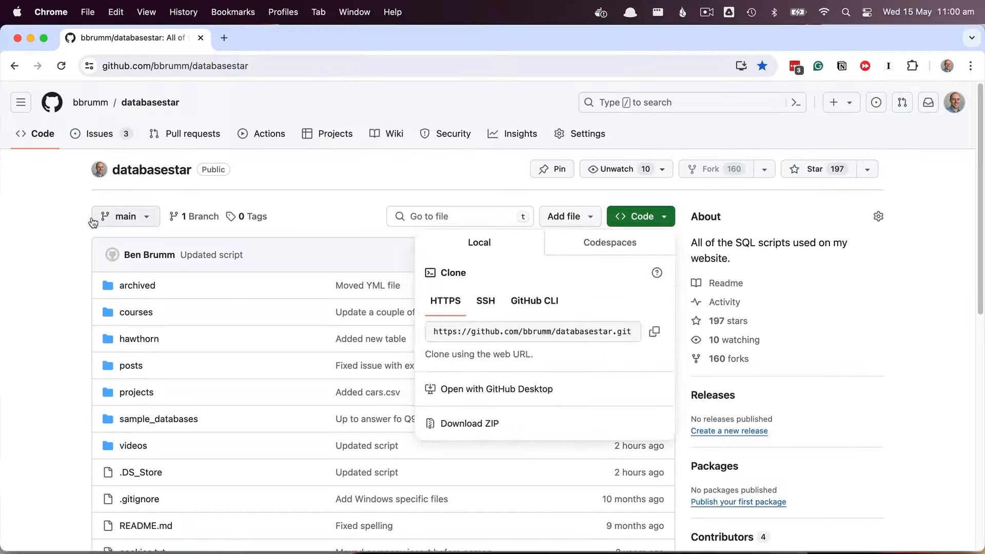
{"action": "key", "text": "super+r"}
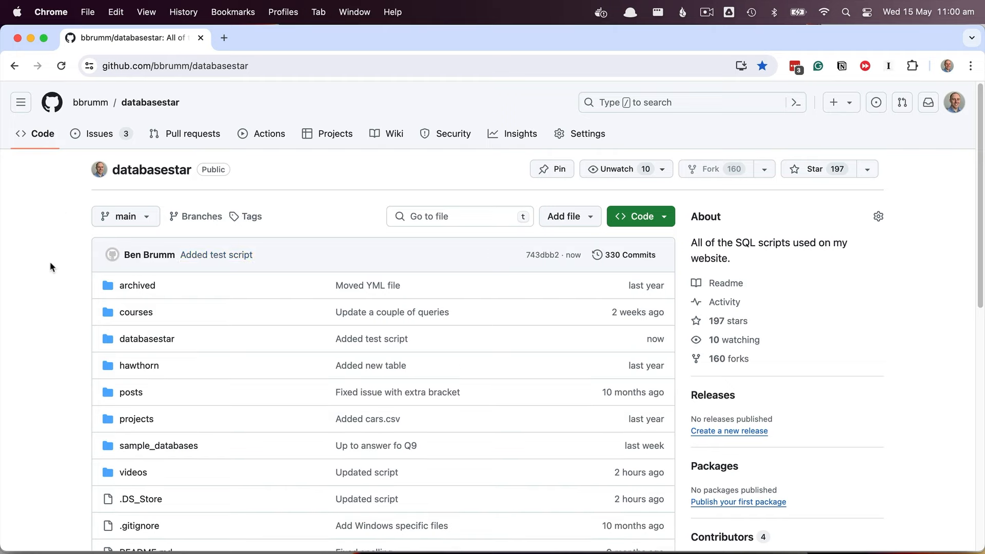
Step: Browse databasestar > Scripts > Script.sql on GitHub to view SELECT 'test';
{"action": "left_click", "coordinate": [145, 341]}
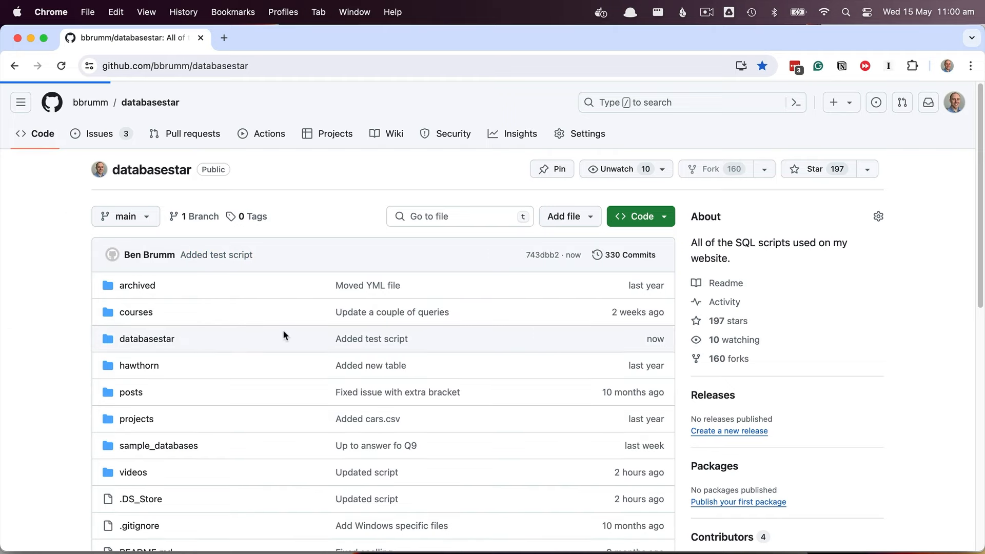
{"action": "left_click", "coordinate": [260, 299]}
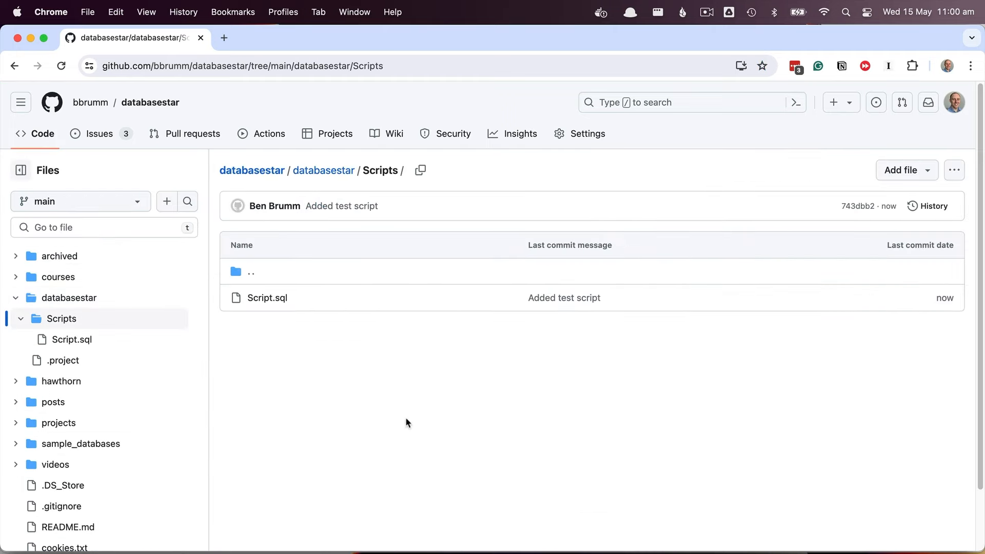
{"action": "left_click", "coordinate": [276, 301]}
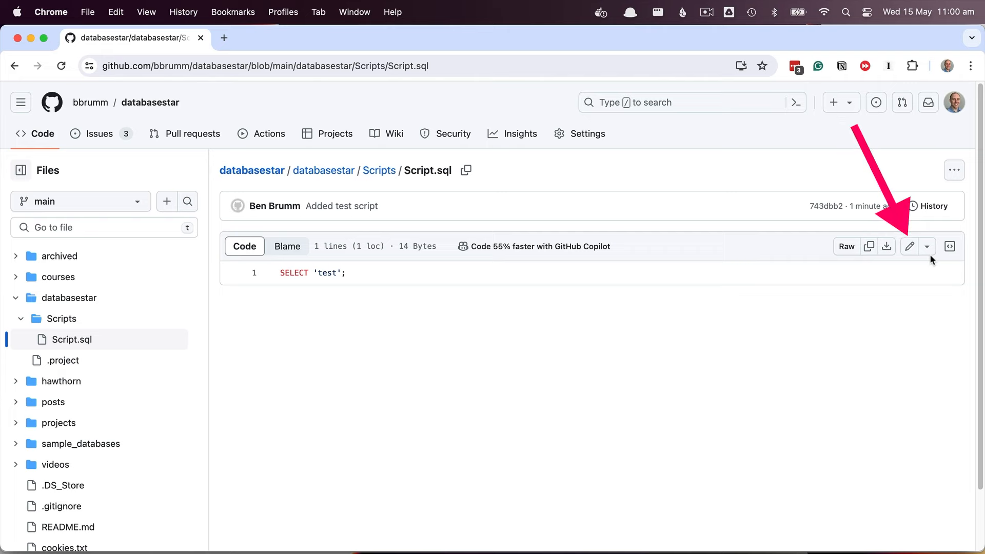
Step: Edit Script.sql on GitHub to read SELECT 'test new value'; and commit it
{"action": "left_click", "coordinate": [910, 246]}
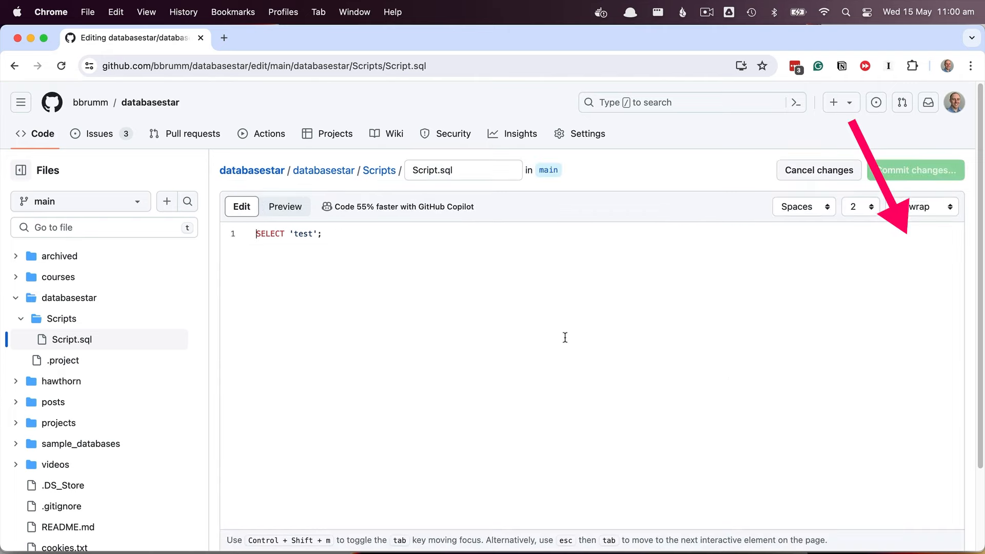
{"action": "left_click", "coordinate": [314, 234]}
{"action": "type", "text": "new value"}
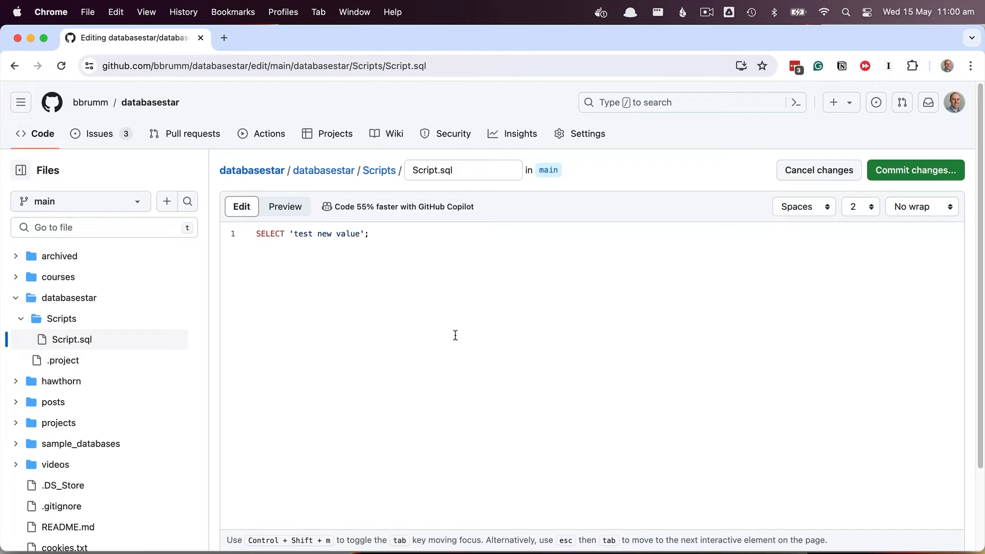
{"action": "left_click", "coordinate": [904, 169]}
{"action": "left_click", "coordinate": [604, 487]}
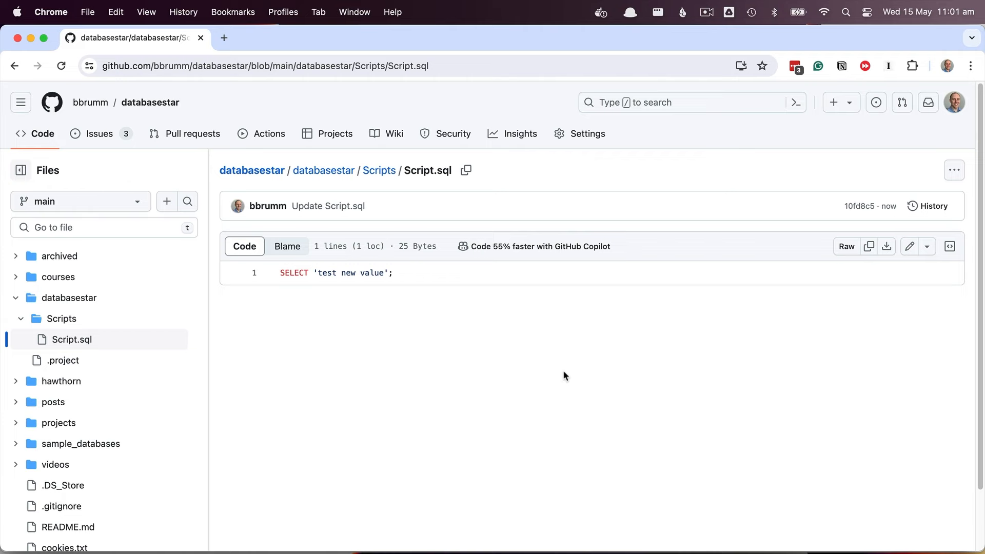
{"action": "key", "text": "super+Tab"}
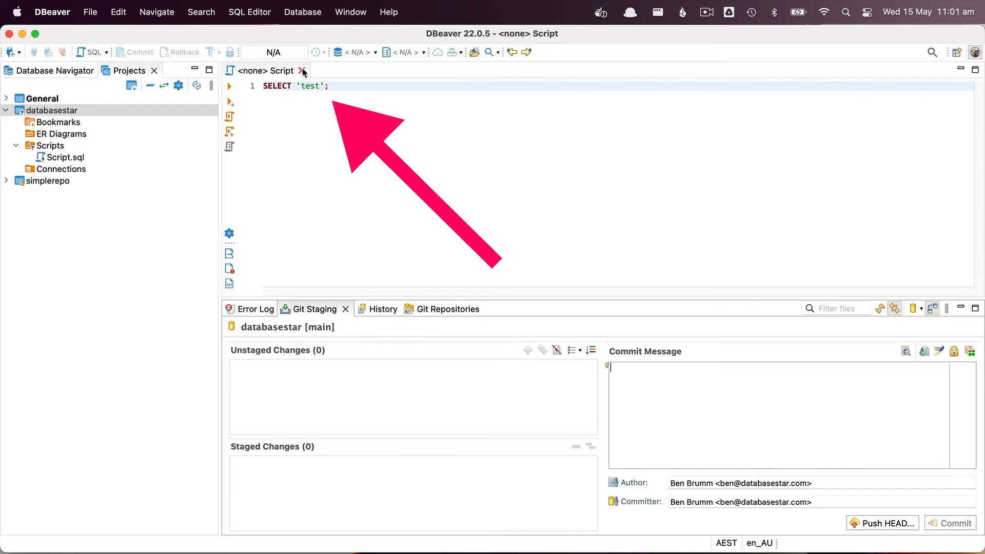
Step: Close the stale script, pull from GitHub, and reopen Script.sql showing 'test new value'
{"action": "left_click", "coordinate": [302, 70]}
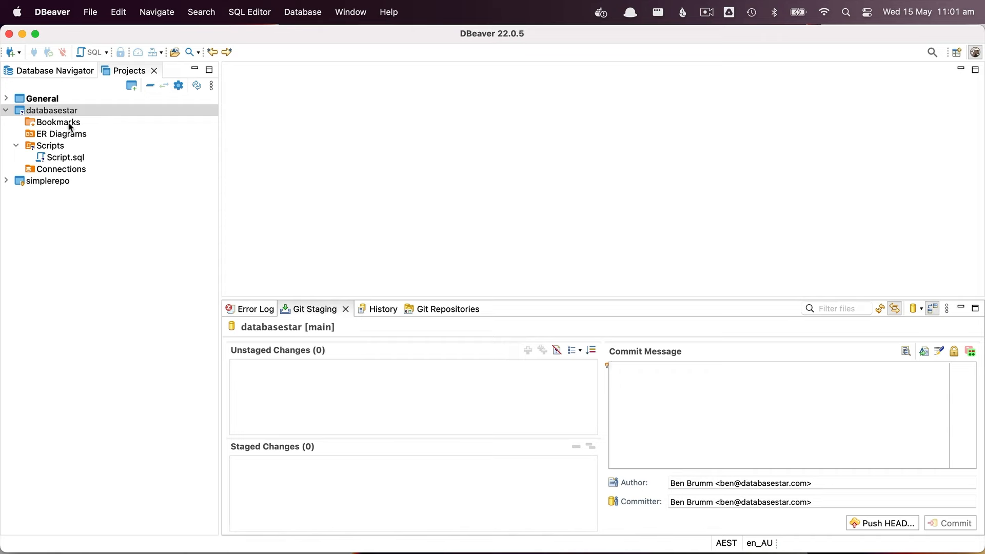
{"action": "right_click", "coordinate": [62, 110]}
{"action": "mouse_move", "coordinate": [103, 310]}
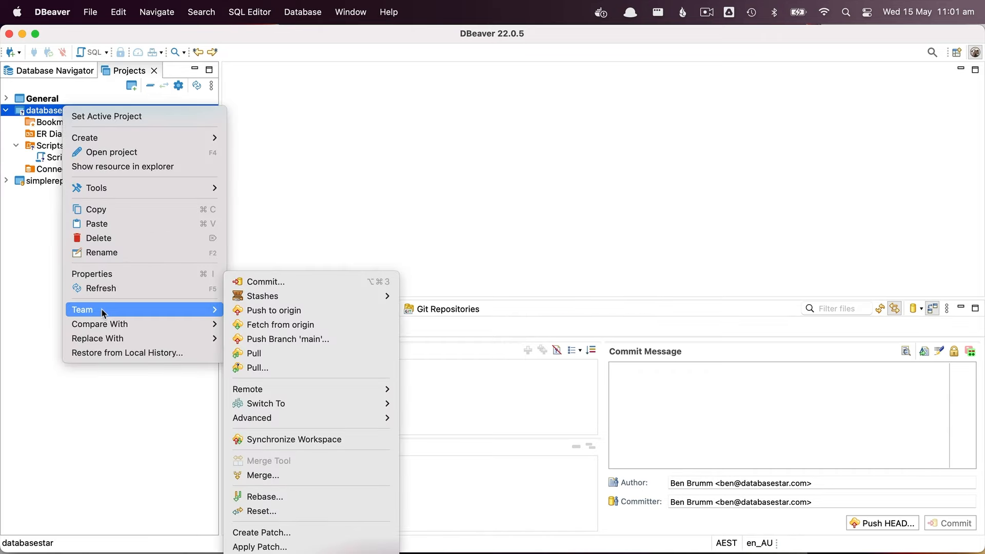
{"action": "left_click", "coordinate": [270, 354]}
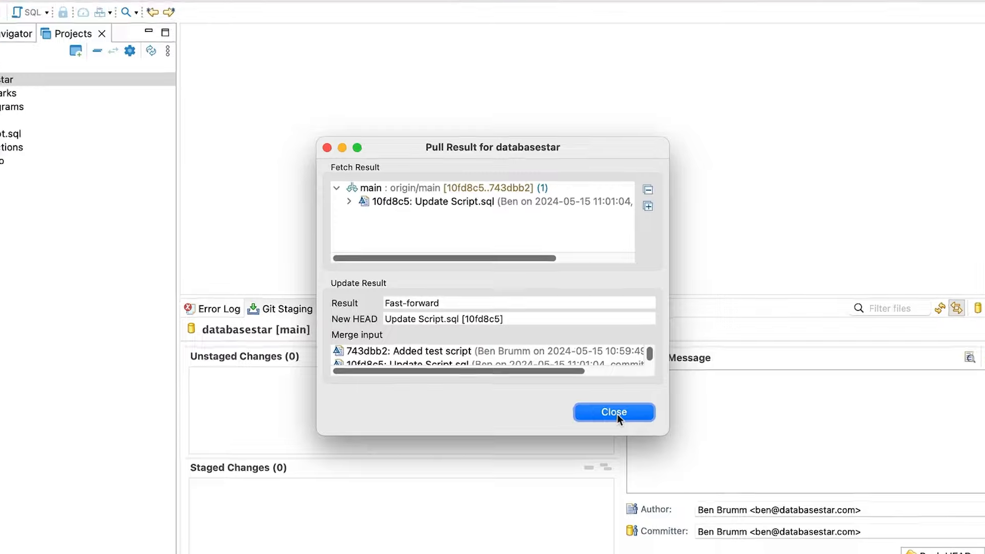
{"action": "left_click", "coordinate": [691, 475]}
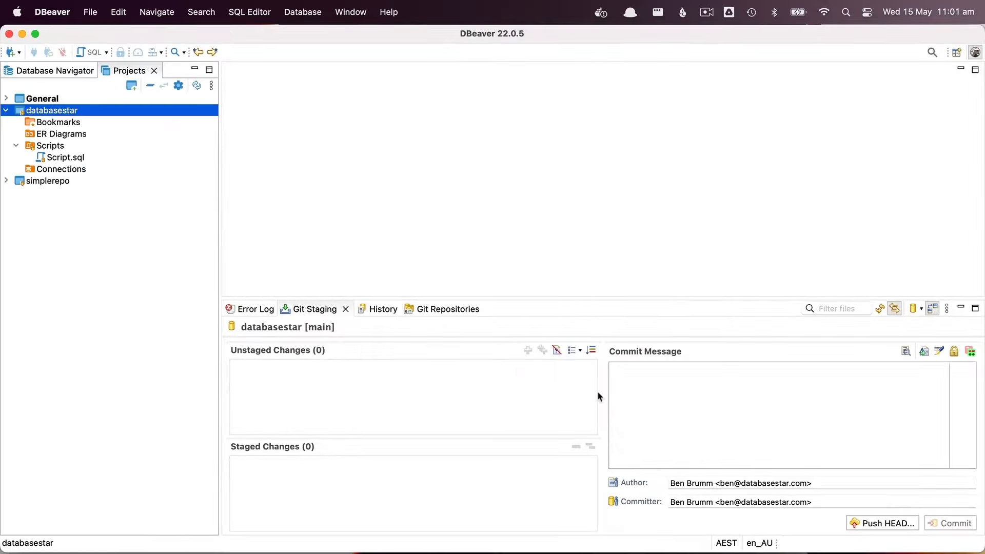
{"action": "double_click", "coordinate": [70, 159]}
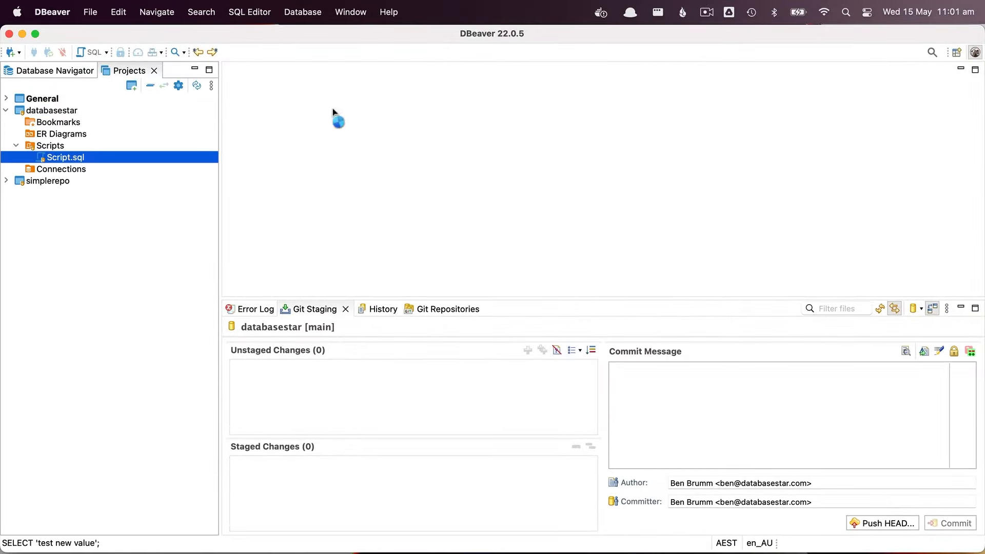